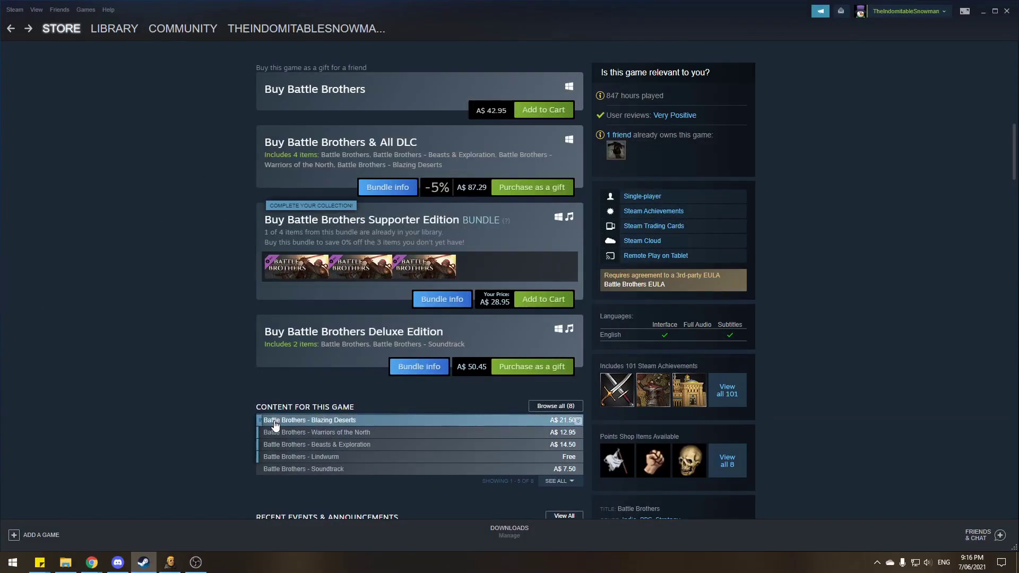
- Review the Battle Brothers DLC in the store list and in the game's library properties
{"action": "mouse_move", "coordinate": [274, 429]}
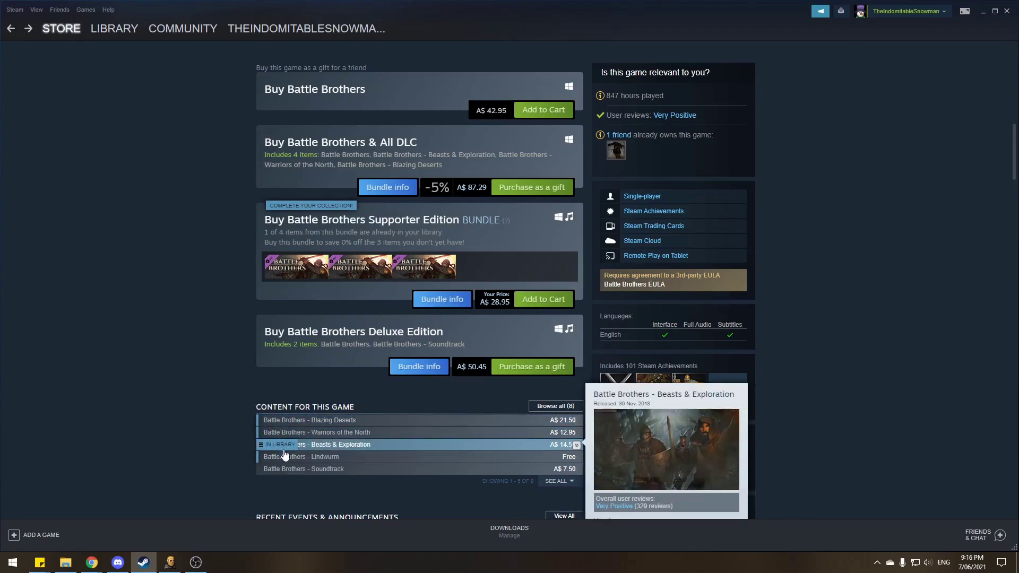
{"action": "mouse_move", "coordinate": [282, 459]}
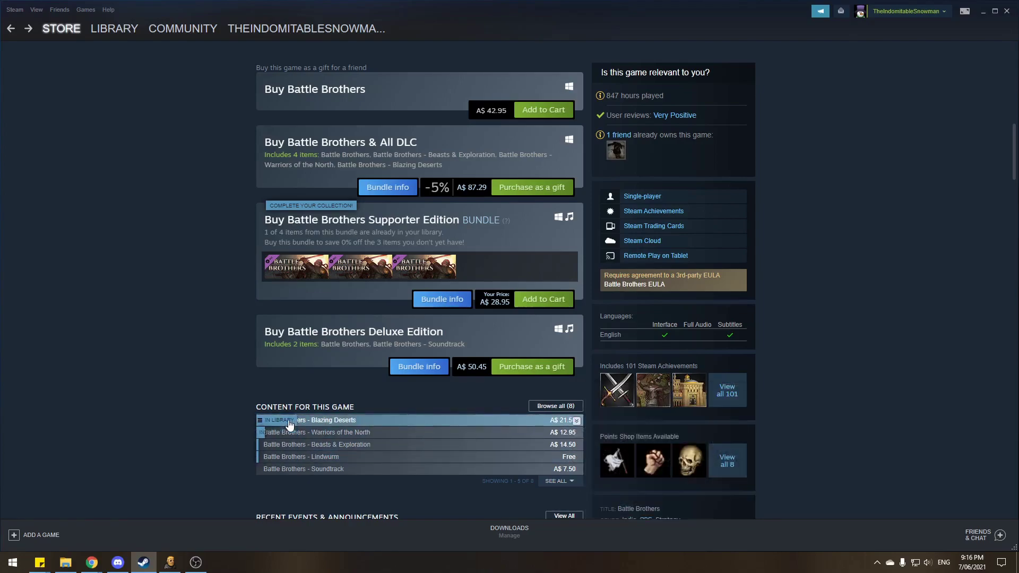
{"action": "left_click", "coordinate": [105, 31]}
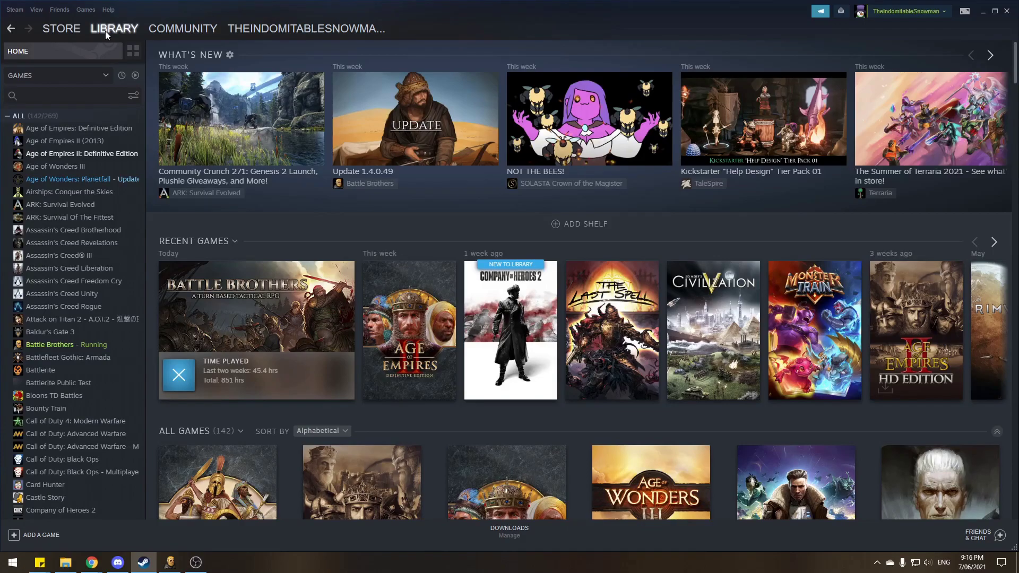
{"action": "right_click", "coordinate": [83, 345]}
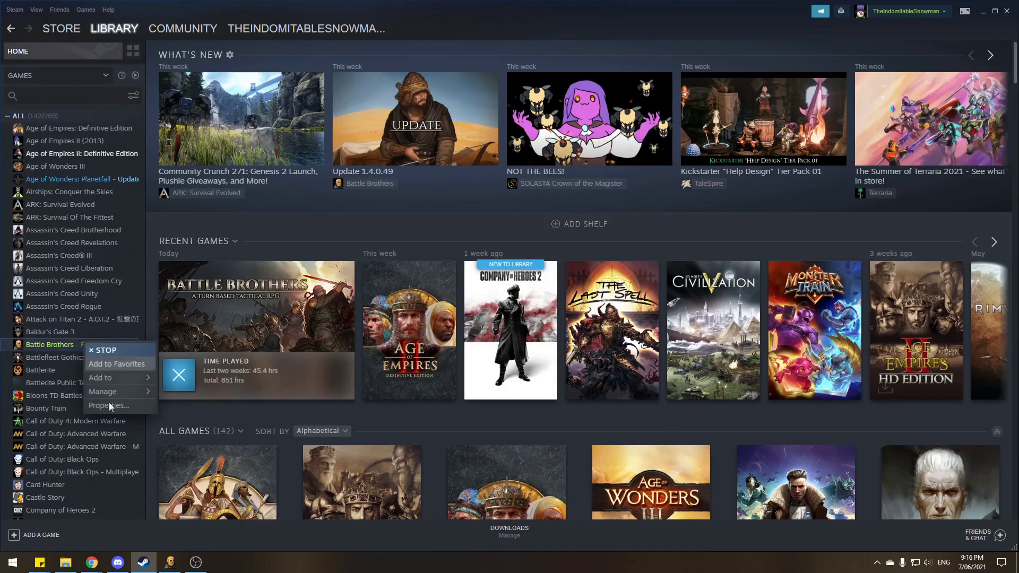
{"action": "left_click", "coordinate": [111, 406]}
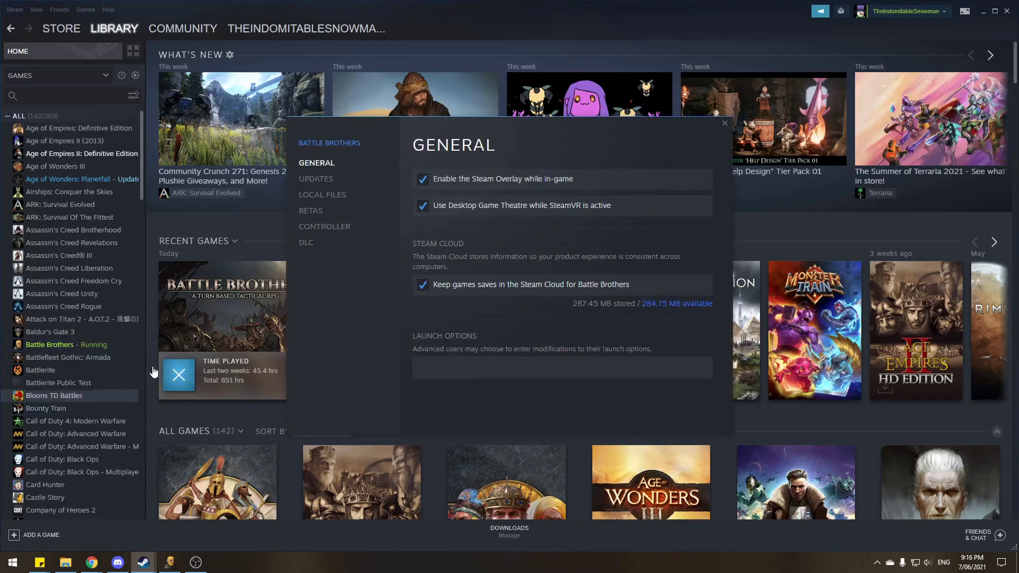
{"action": "left_click", "coordinate": [306, 245]}
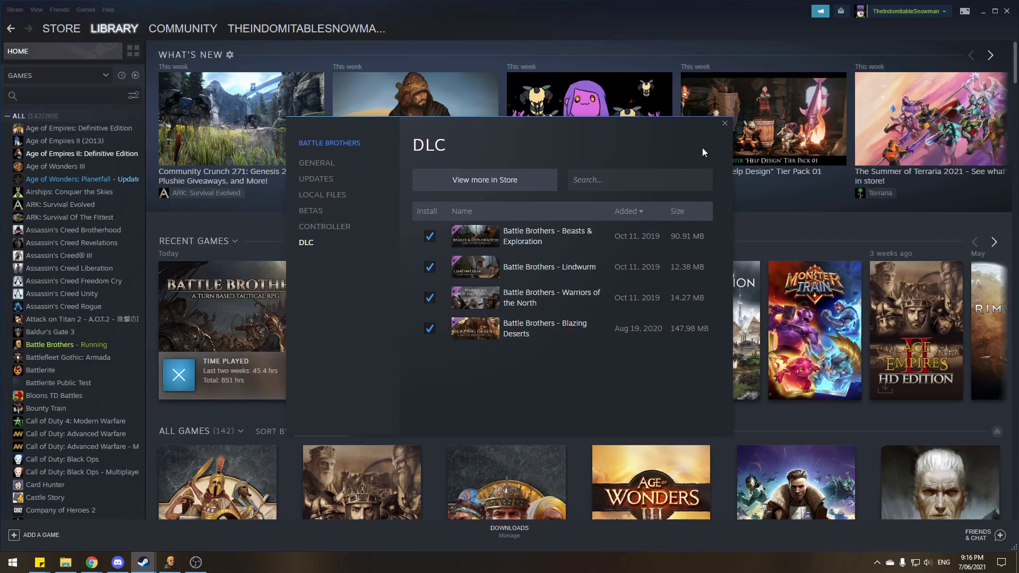
{"action": "left_click", "coordinate": [725, 123]}
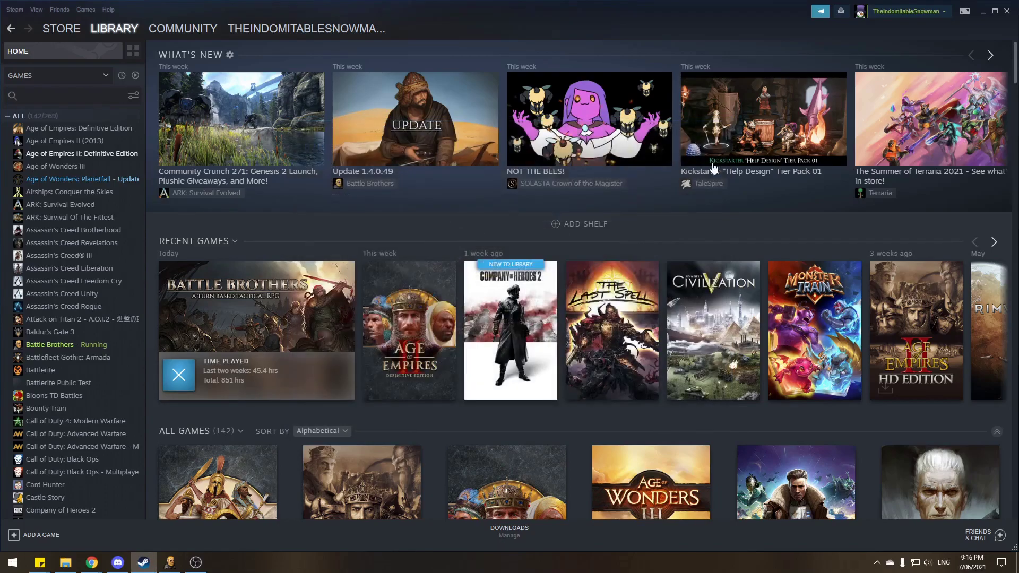
- Switch to the running Battle Brothers game and check the DLC status descriptions on its main menu
{"action": "left_click", "coordinate": [170, 563]}
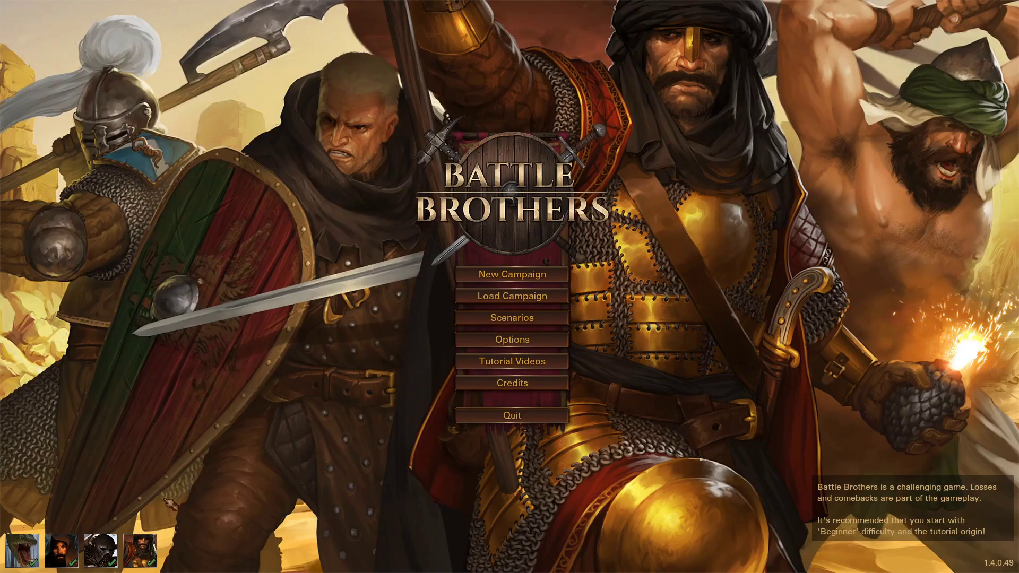
{"action": "mouse_move", "coordinate": [22, 550]}
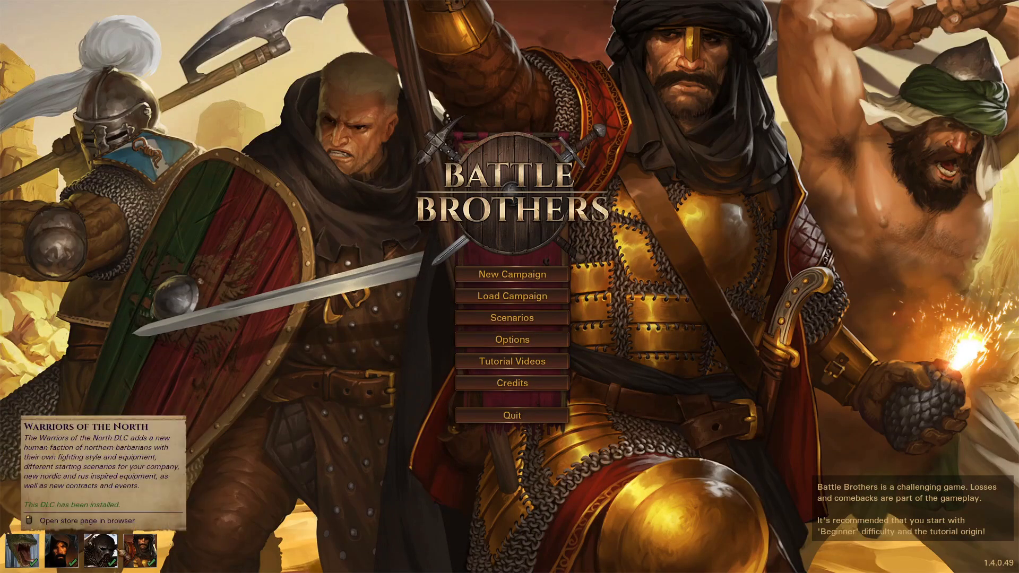
{"action": "mouse_move", "coordinate": [140, 550]}
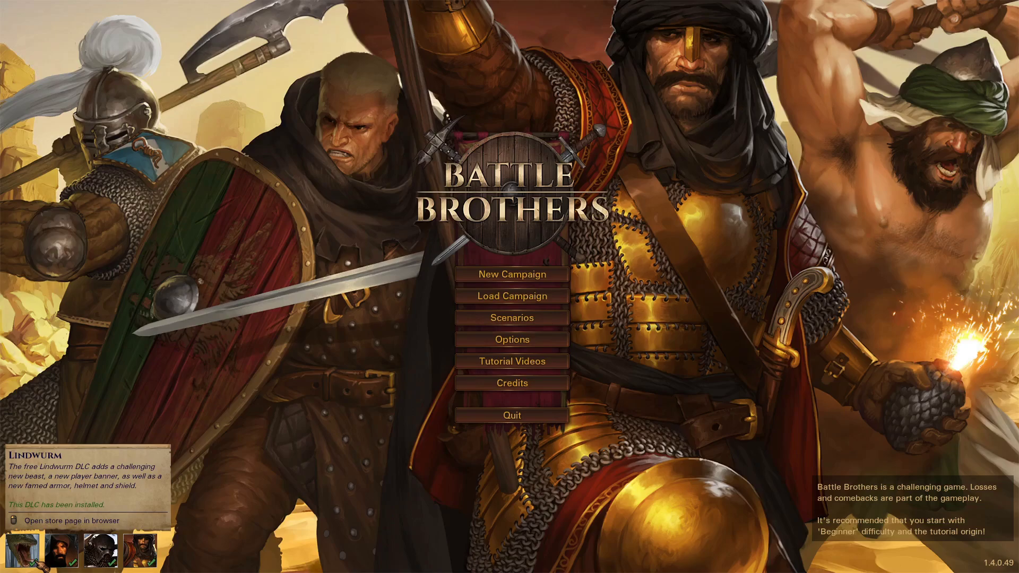
{"action": "mouse_move", "coordinate": [118, 568]}
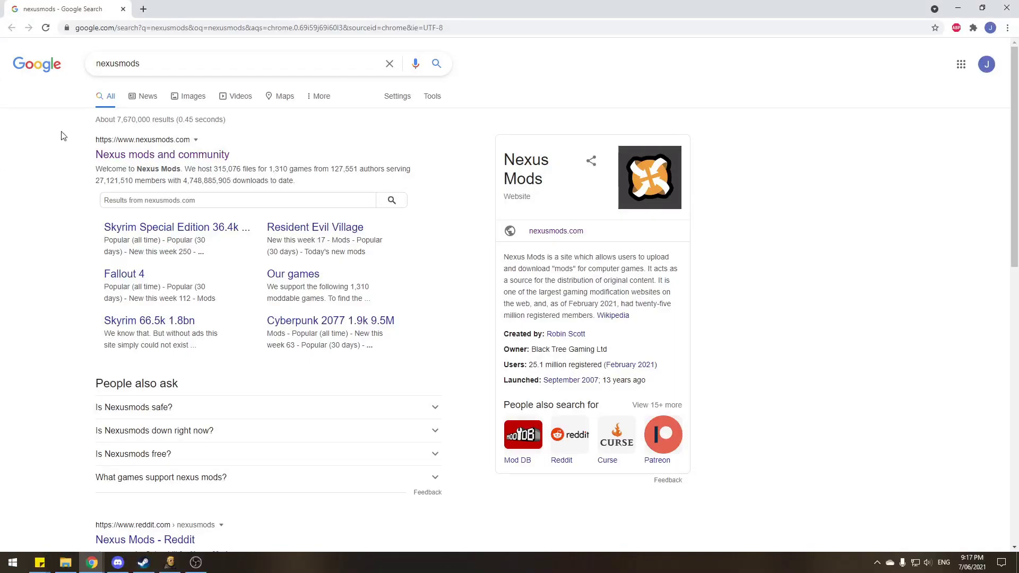
- Open the Nexus Mods website from the search results and search its mods for "legends mod"
{"action": "left_click", "coordinate": [159, 156]}
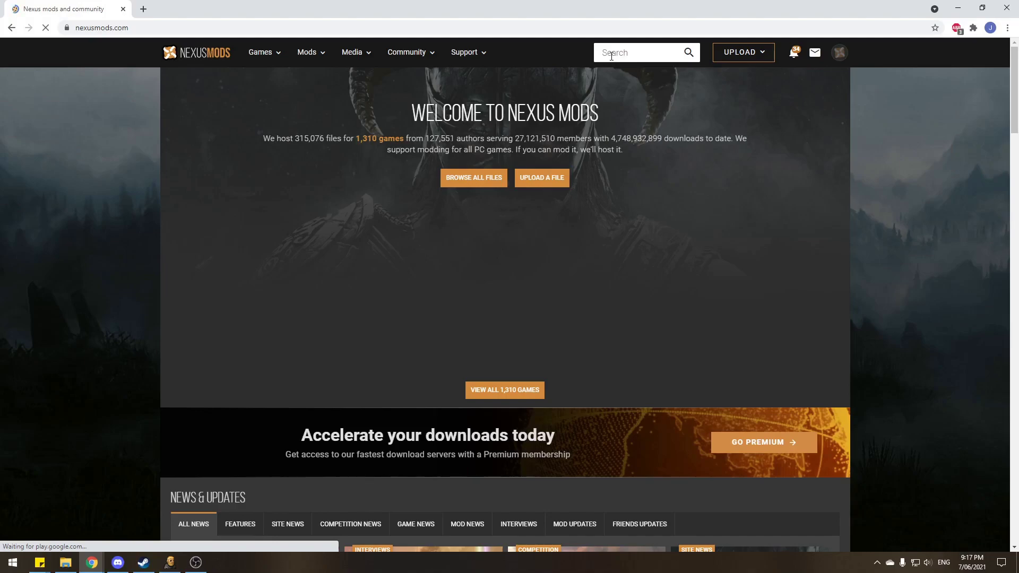
{"action": "left_click", "coordinate": [611, 53]}
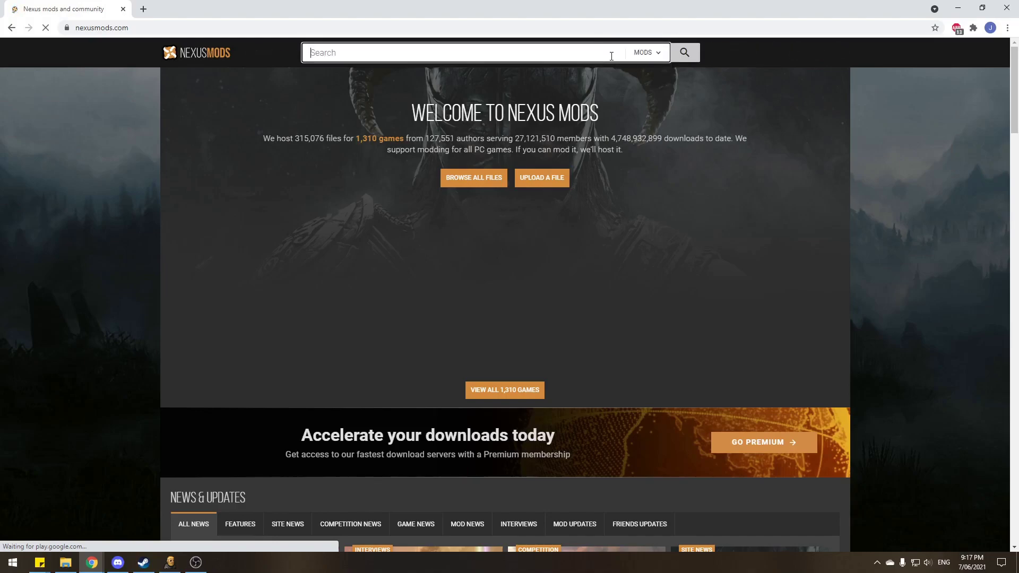
{"action": "type", "text": "lege"}
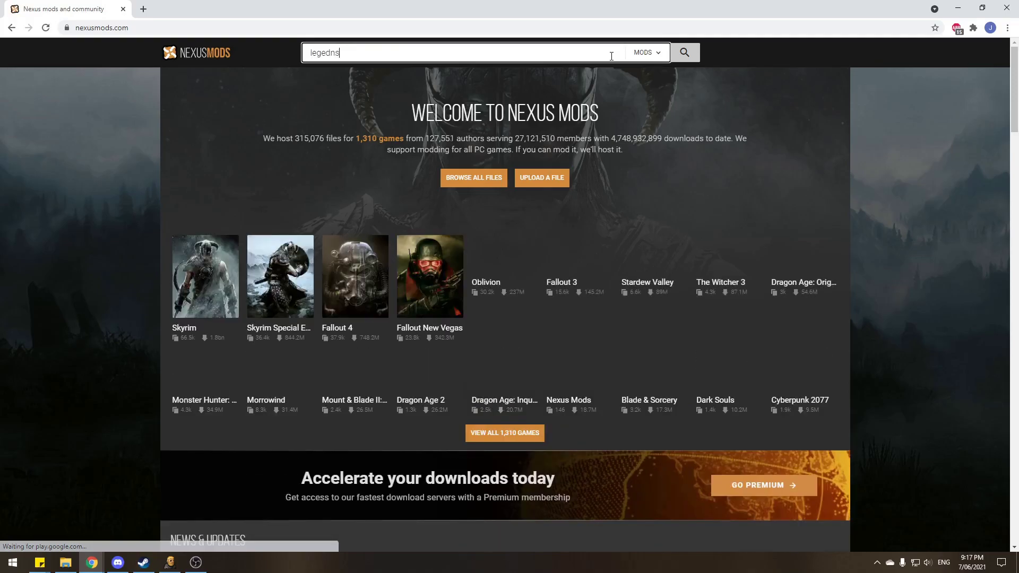
{"action": "type", "text": "nds mod"}
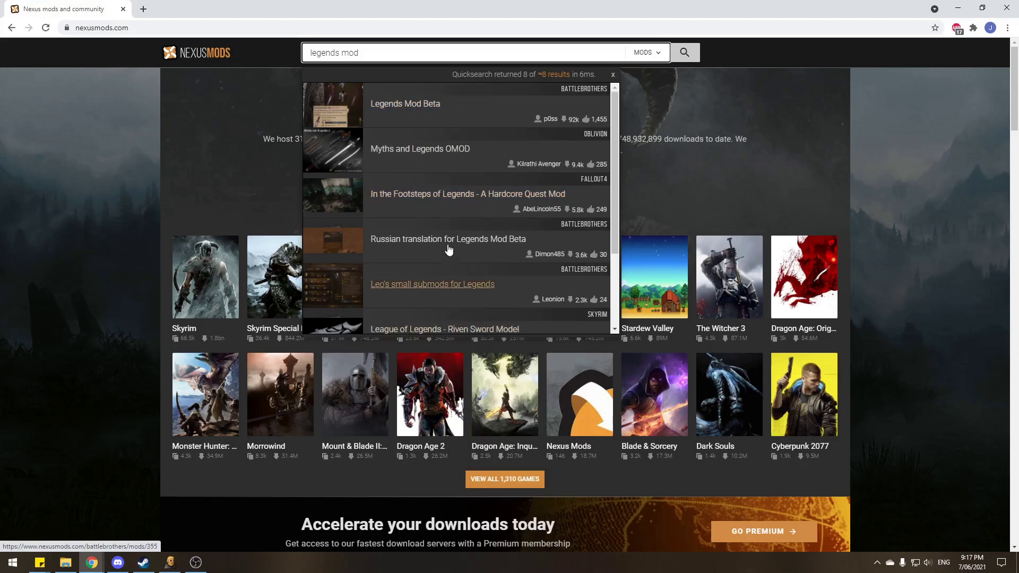
- Open the Legends Mod Beta page for Battle Brothers and review its description and articles
{"action": "left_click", "coordinate": [404, 108]}
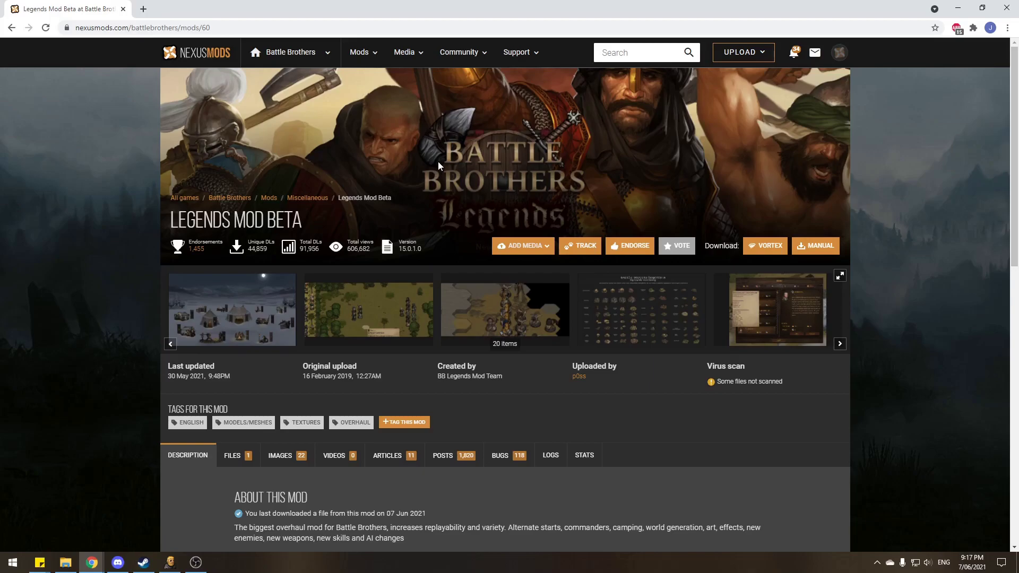
{"action": "scroll", "coordinate": [321, 211], "scroll_direction": "down", "scroll_amount": 2}
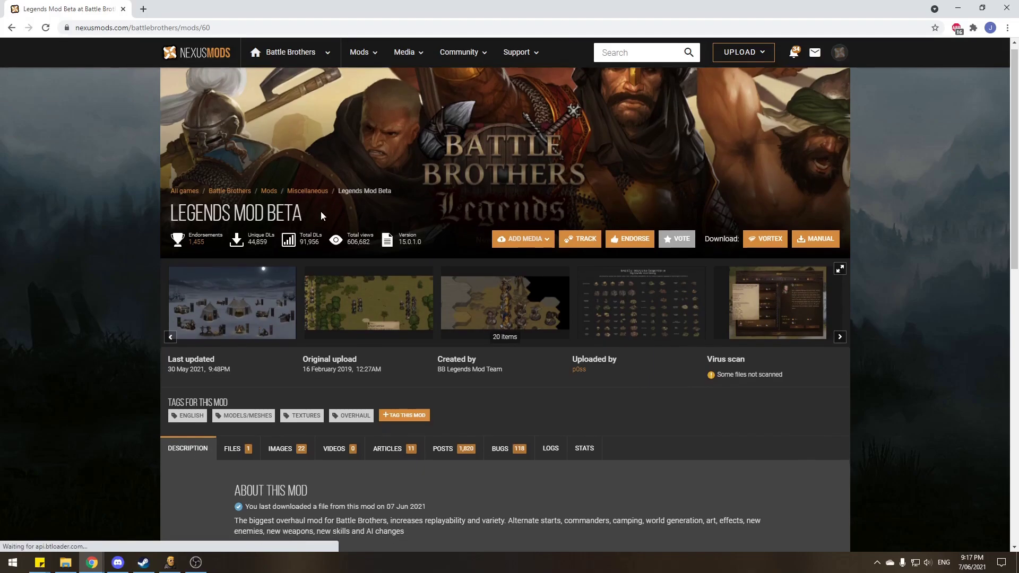
{"action": "scroll", "coordinate": [321, 212], "scroll_direction": "down", "scroll_amount": 1}
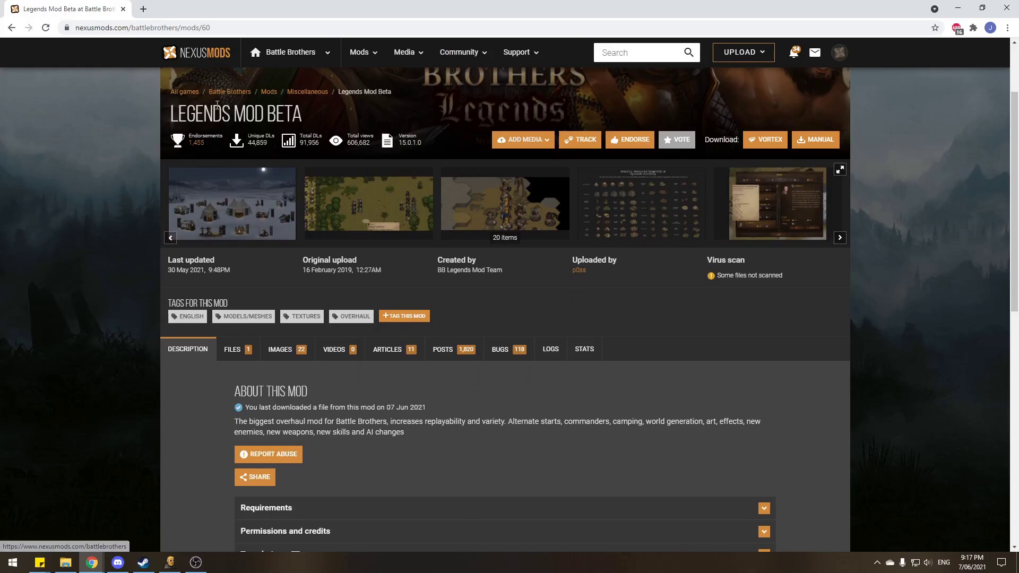
{"action": "scroll", "coordinate": [193, 346], "scroll_direction": "down", "scroll_amount": 5}
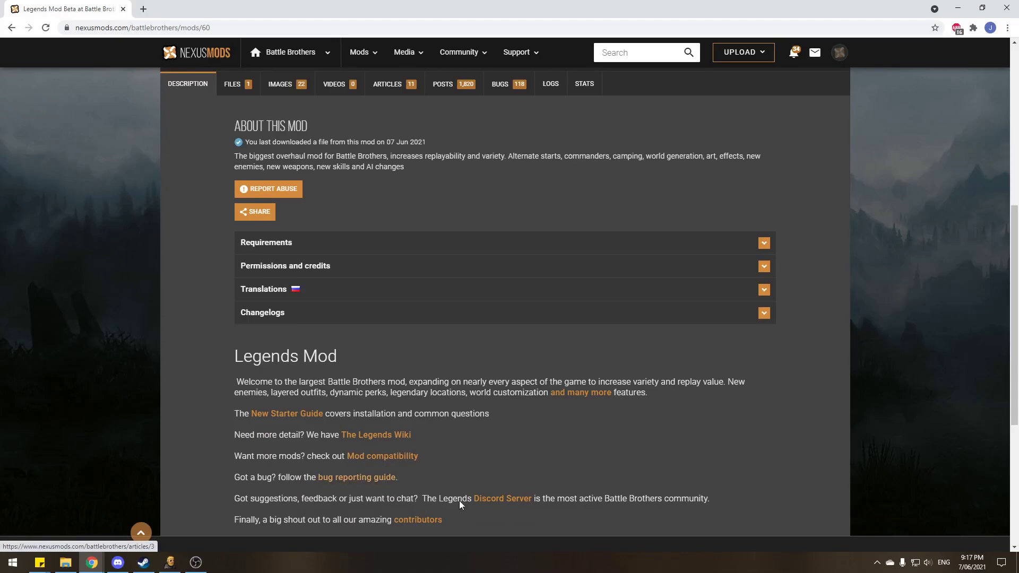
{"action": "scroll", "coordinate": [325, 272], "scroll_direction": "up", "scroll_amount": 1}
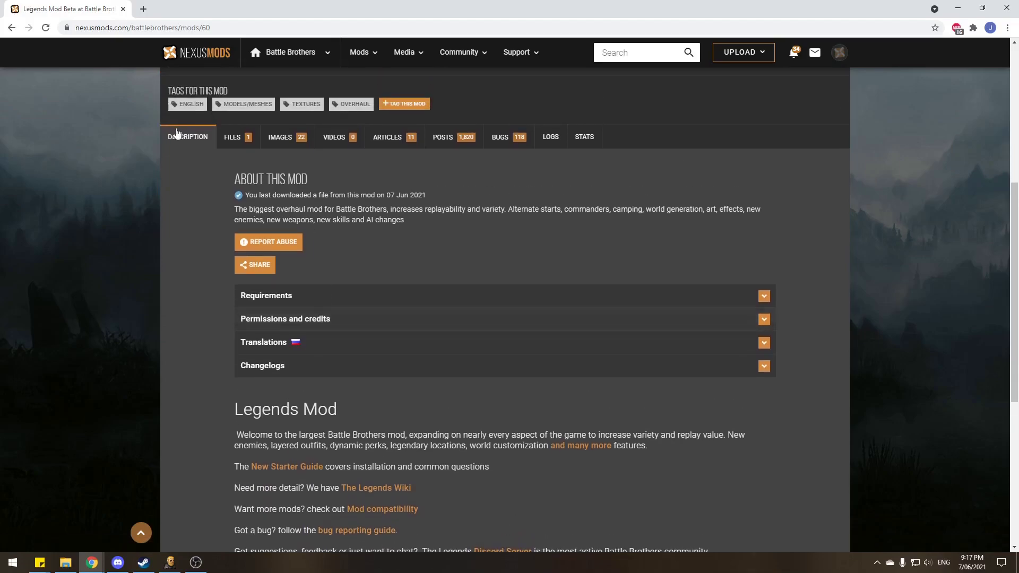
{"action": "left_click", "coordinate": [415, 142]}
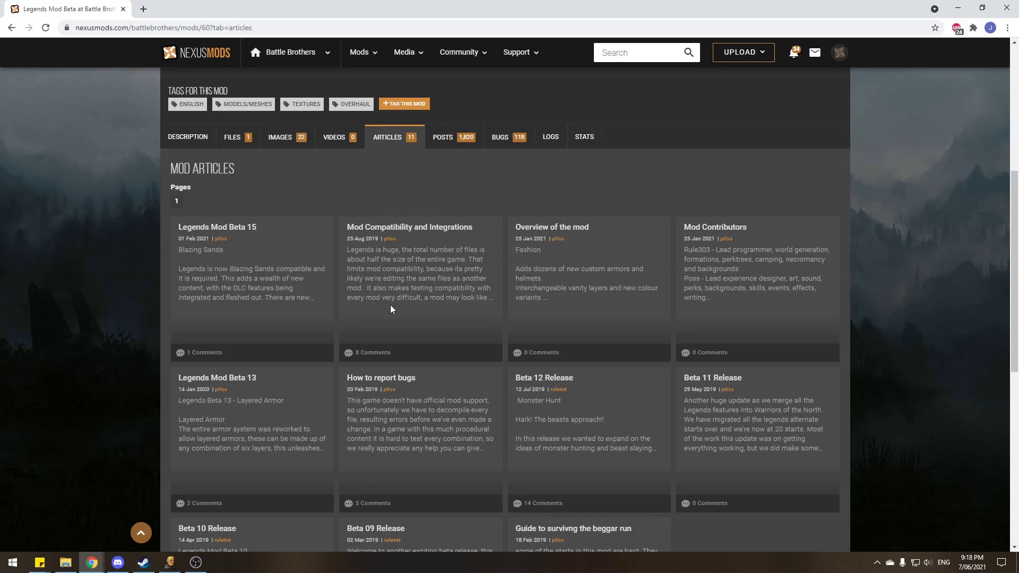
- Open the mod's file list and examine the main file and the older Legends versions
{"action": "left_click", "coordinate": [239, 146]}
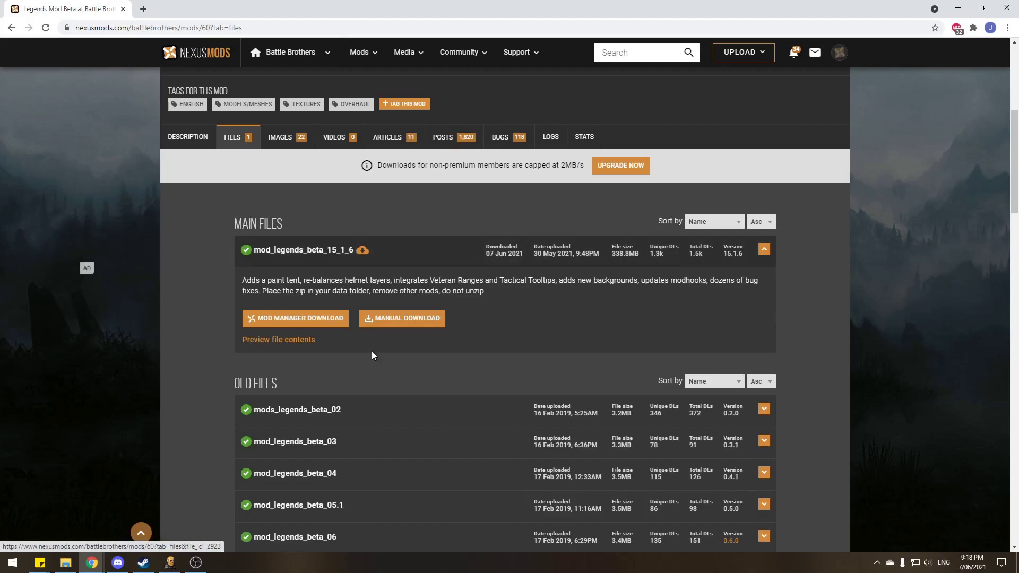
{"action": "scroll", "coordinate": [326, 340], "scroll_direction": "down", "scroll_amount": 3}
{"action": "scroll", "coordinate": [319, 276], "scroll_direction": "down", "scroll_amount": 1}
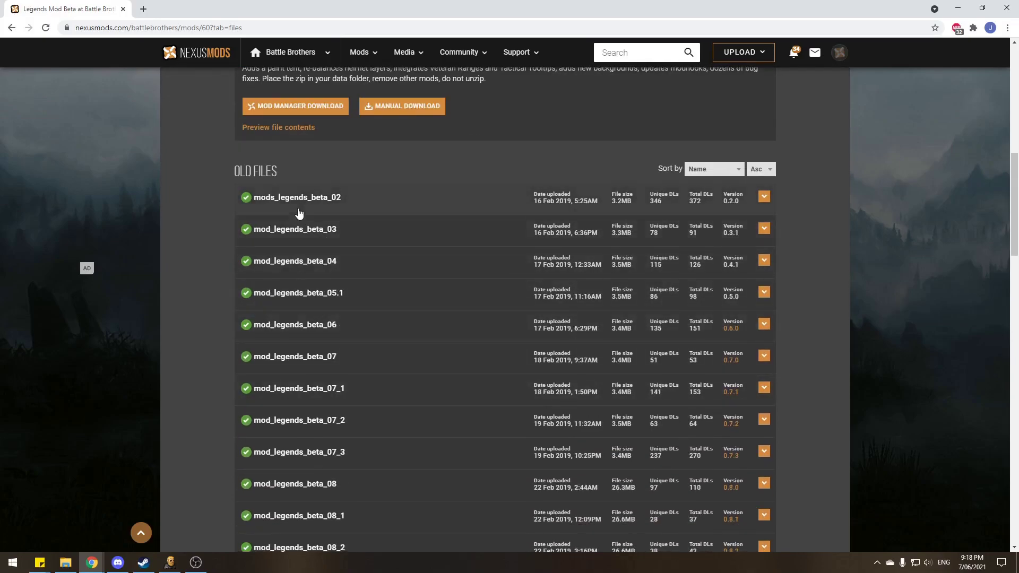
{"action": "scroll", "coordinate": [329, 409], "scroll_direction": "down", "scroll_amount": 1}
{"action": "scroll", "coordinate": [329, 410], "scroll_direction": "down", "scroll_amount": 2}
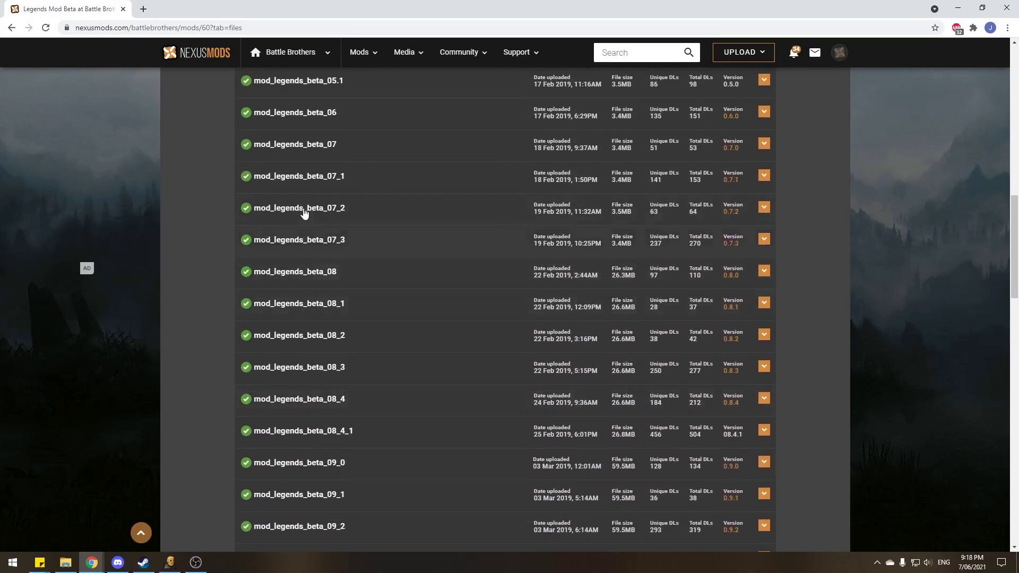
{"action": "scroll", "coordinate": [385, 357], "scroll_direction": "up", "scroll_amount": 2}
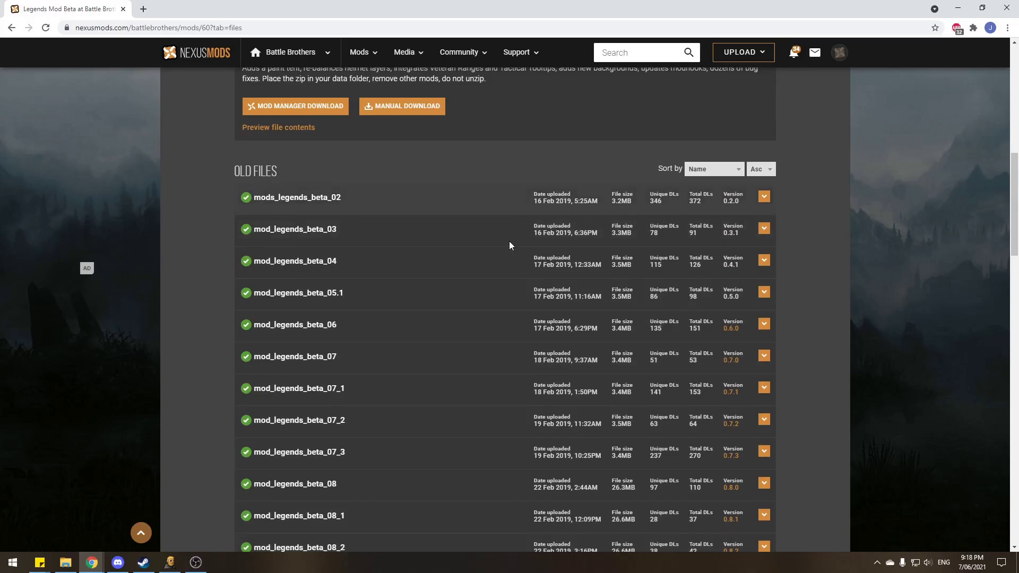
{"action": "scroll", "coordinate": [483, 283], "scroll_direction": "down", "scroll_amount": 10}
{"action": "scroll", "coordinate": [470, 296], "scroll_direction": "down", "scroll_amount": 6}
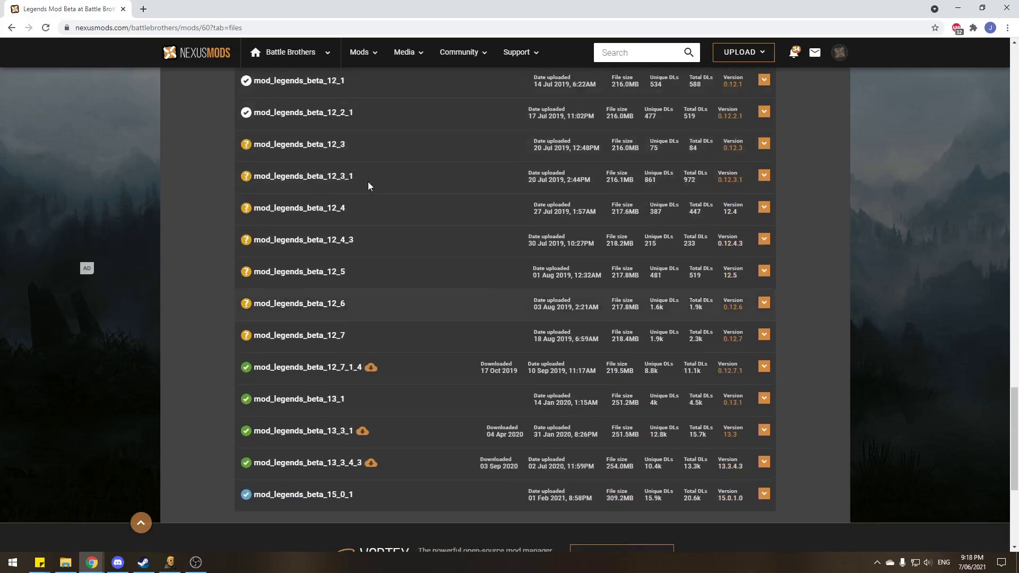
{"action": "scroll", "coordinate": [368, 181], "scroll_direction": "up", "scroll_amount": 2}
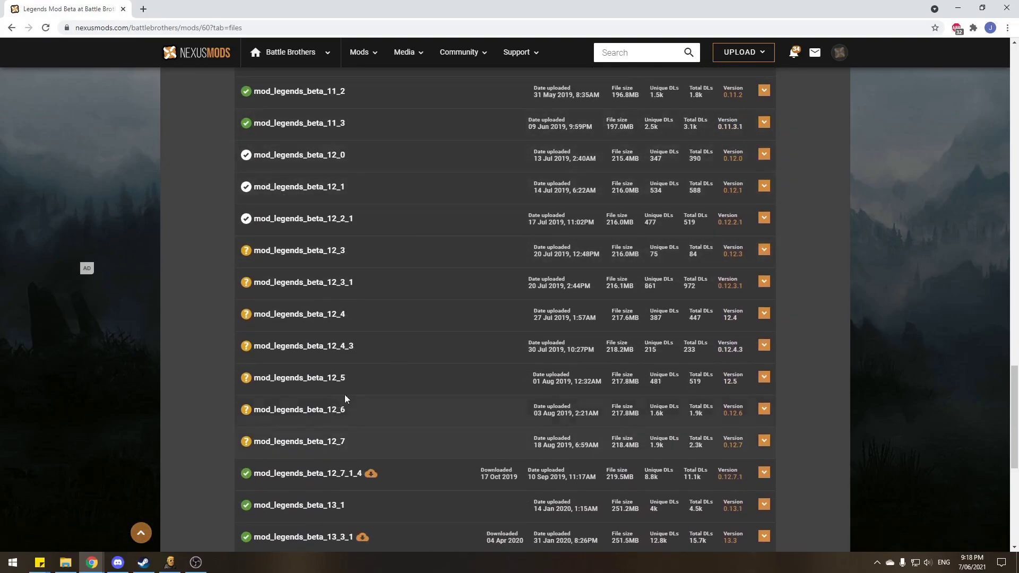
{"action": "scroll", "coordinate": [345, 399], "scroll_direction": "down", "scroll_amount": 2}
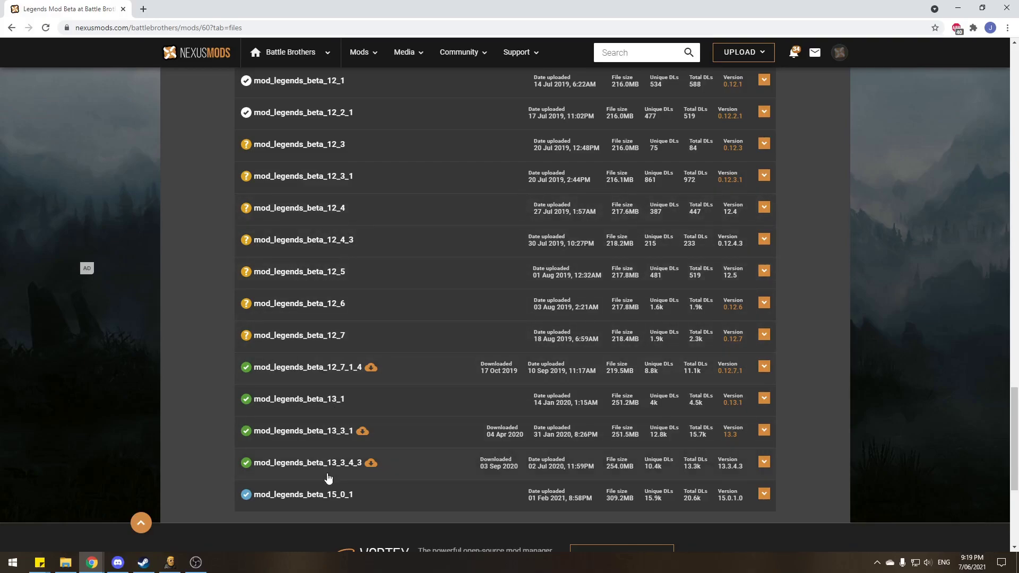
- Start the manual download of the main file mod_legends_beta_15_1_6 with the free slow download option
{"action": "scroll", "coordinate": [319, 393], "scroll_direction": "up", "scroll_amount": 20}
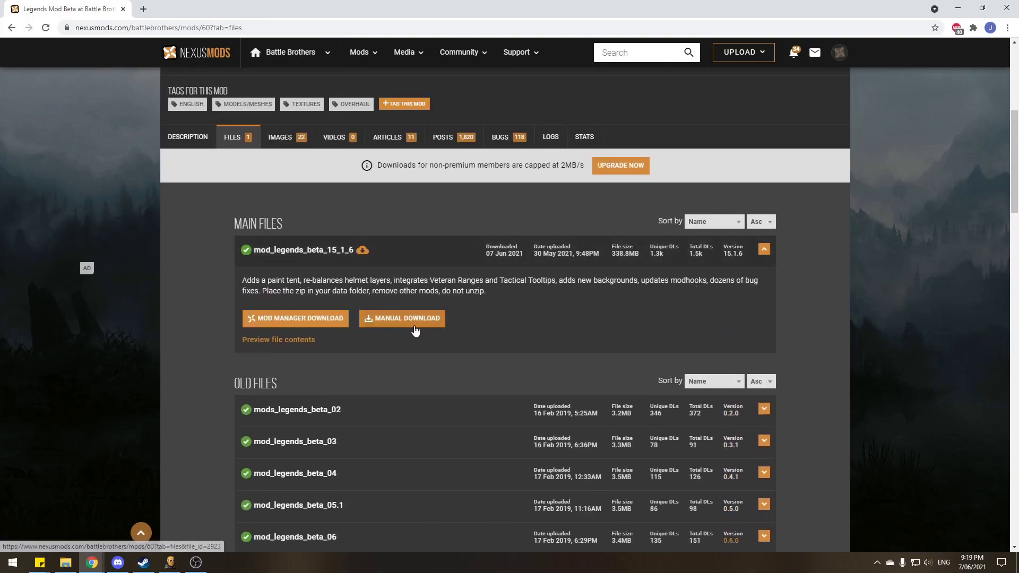
{"action": "left_click", "coordinate": [416, 329]}
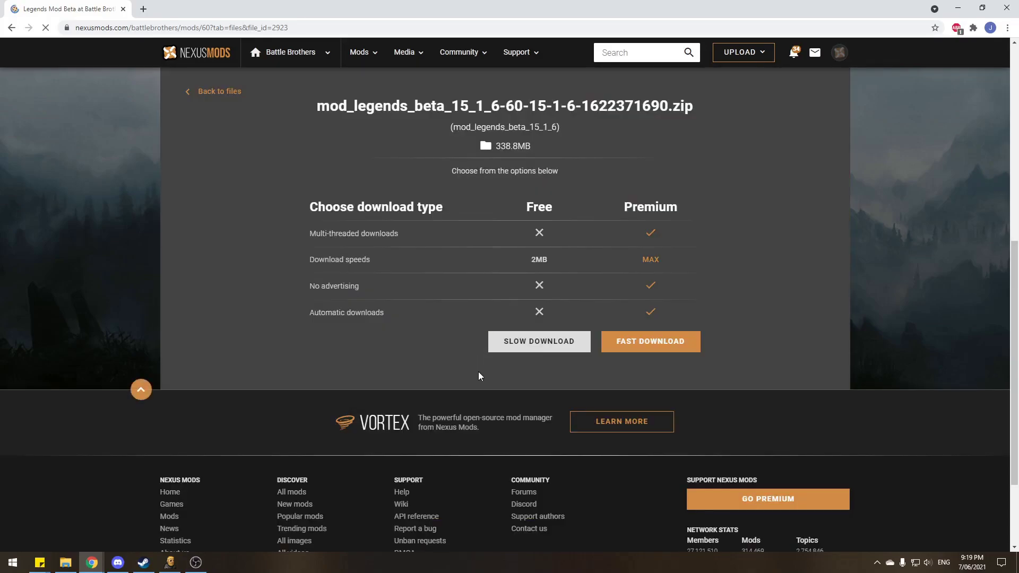
{"action": "scroll", "coordinate": [383, 313], "scroll_direction": "up", "scroll_amount": 1}
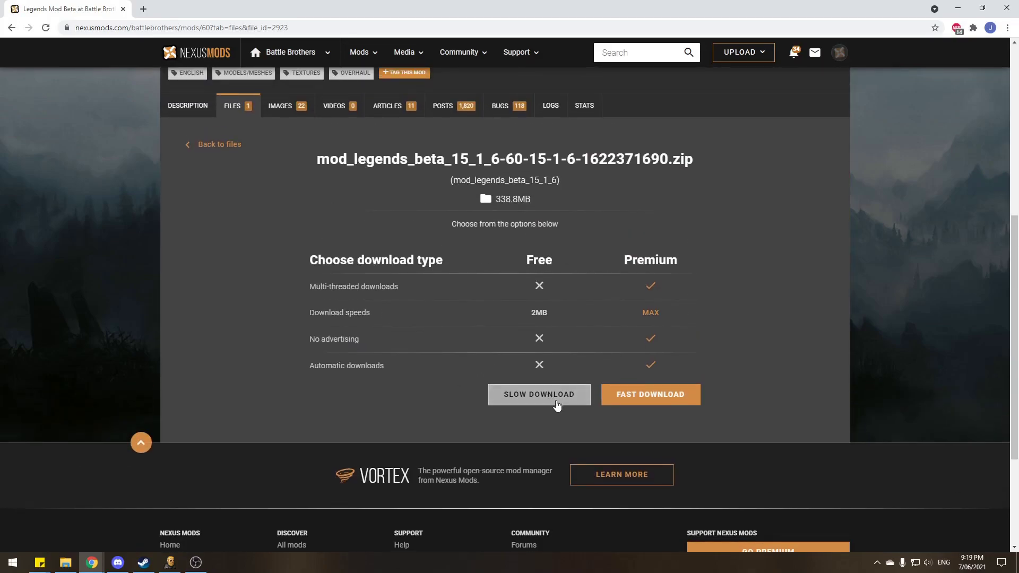
{"action": "left_click", "coordinate": [651, 402]}
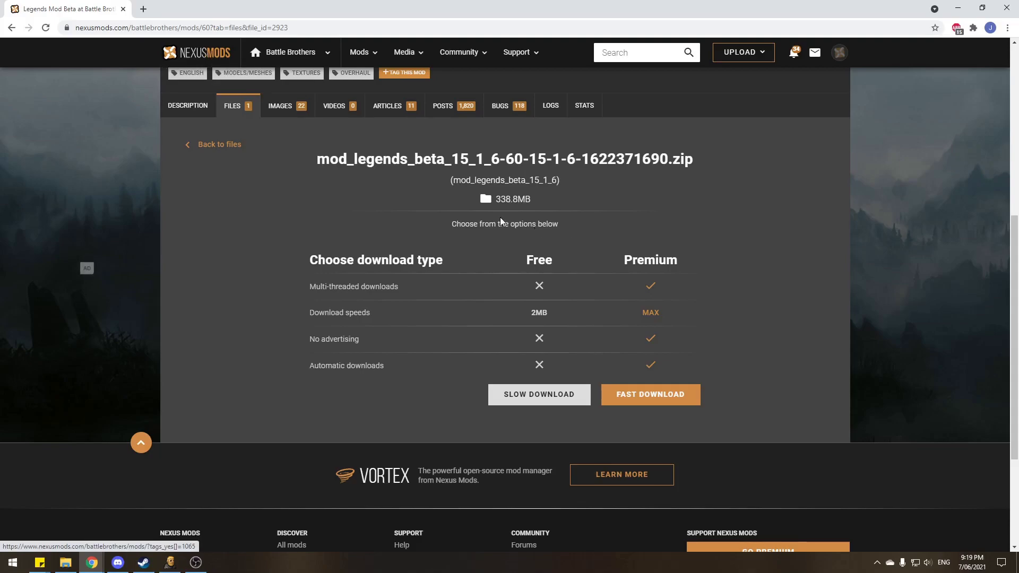
{"action": "double_click", "coordinate": [545, 260]}
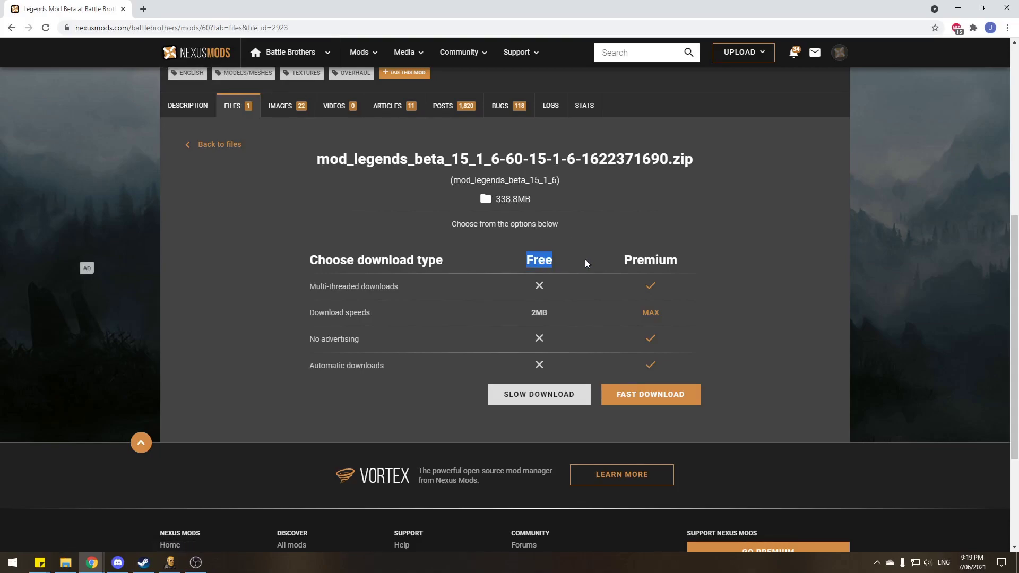
{"action": "left_click", "coordinate": [585, 258]}
{"action": "left_click_drag", "start_coordinate": [492, 199], "coordinate": [528, 199]}
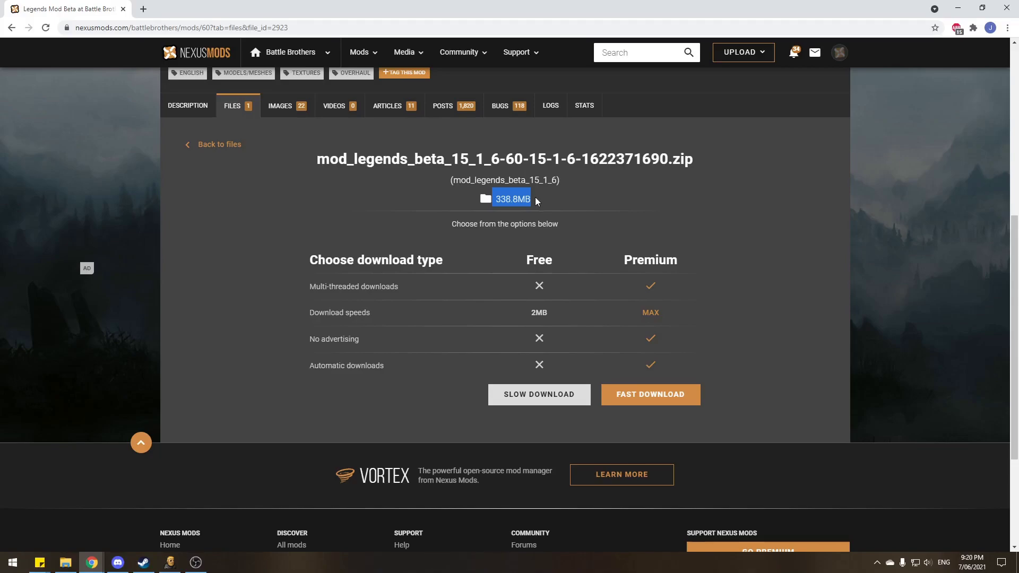
{"action": "left_click", "coordinate": [510, 393]}
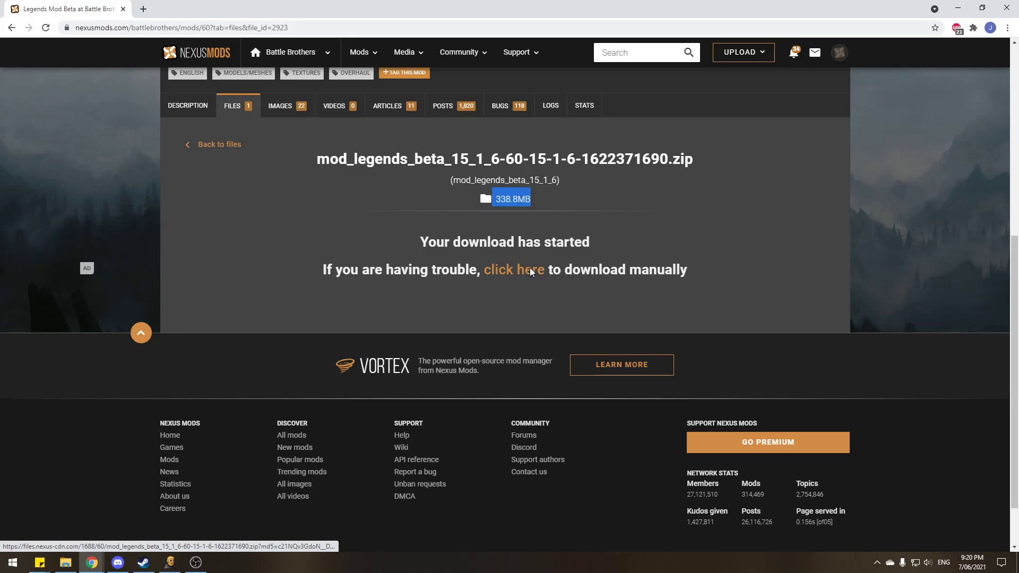
- Request the mod zip through the manual download link, cancel saving it, and check the mod's description for the Discord Server link
{"action": "left_click", "coordinate": [530, 267]}
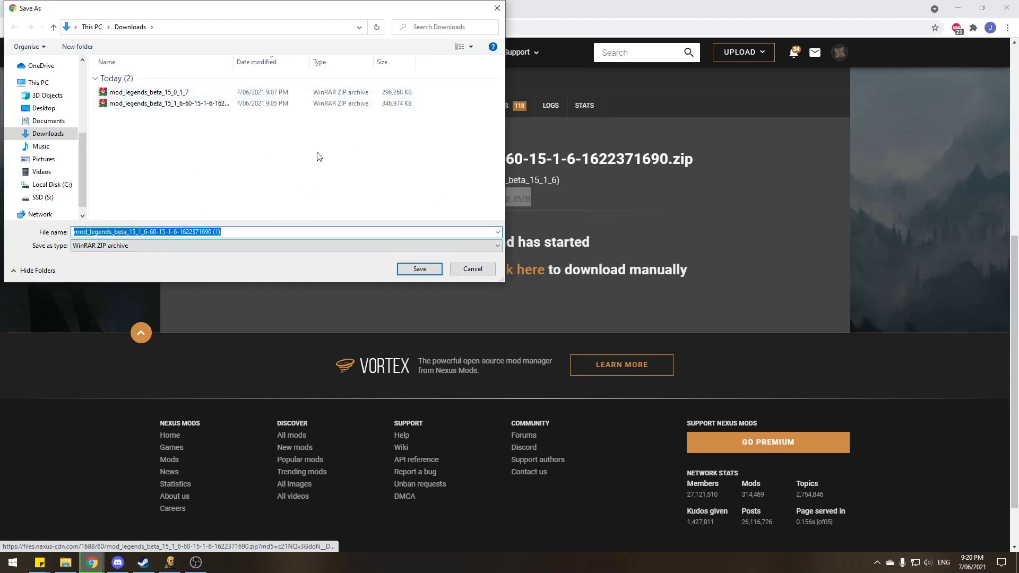
{"action": "left_click", "coordinate": [474, 270]}
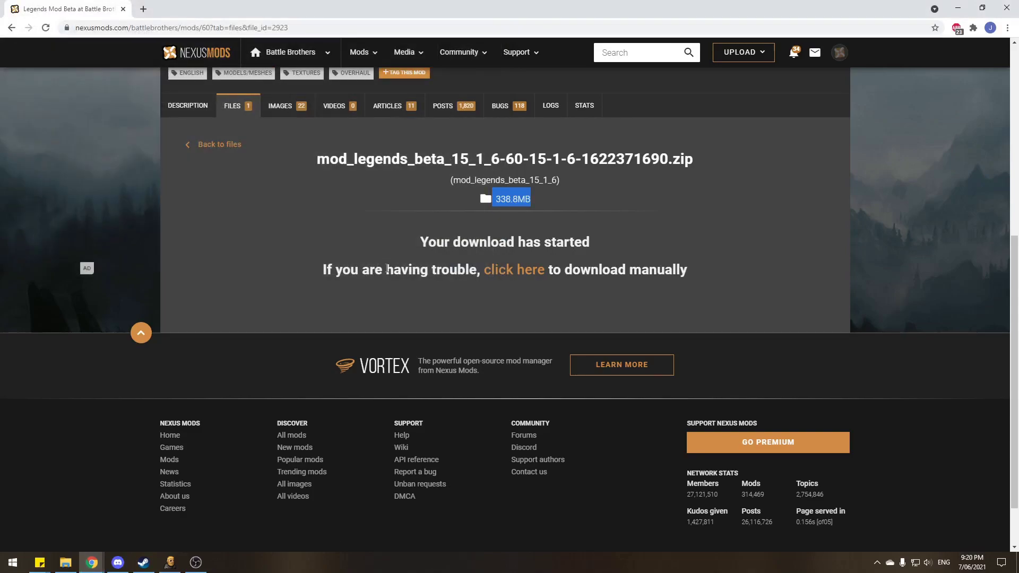
{"action": "left_click", "coordinate": [180, 106]}
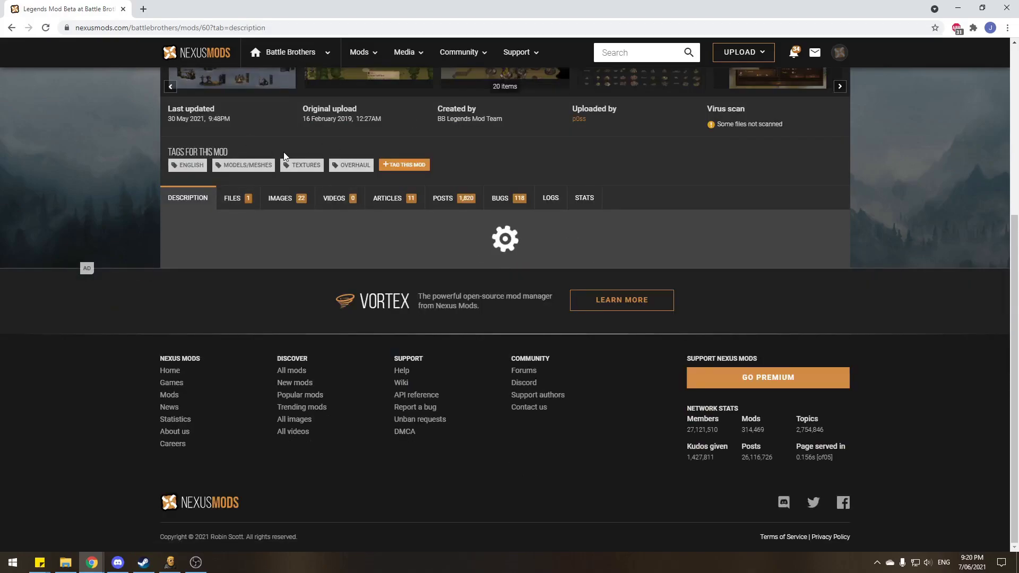
{"action": "scroll", "coordinate": [371, 218], "scroll_direction": "down", "scroll_amount": 1}
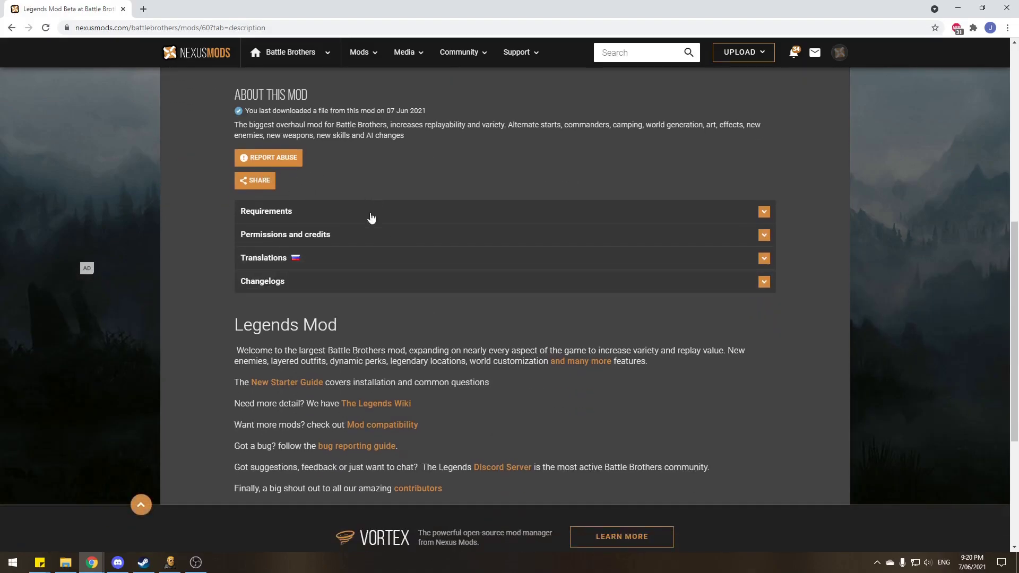
{"action": "scroll", "coordinate": [195, 111], "scroll_direction": "up", "scroll_amount": 1}
{"action": "scroll", "coordinate": [212, 160], "scroll_direction": "up", "scroll_amount": 1}
{"action": "scroll", "coordinate": [440, 229], "scroll_direction": "down", "scroll_amount": 3}
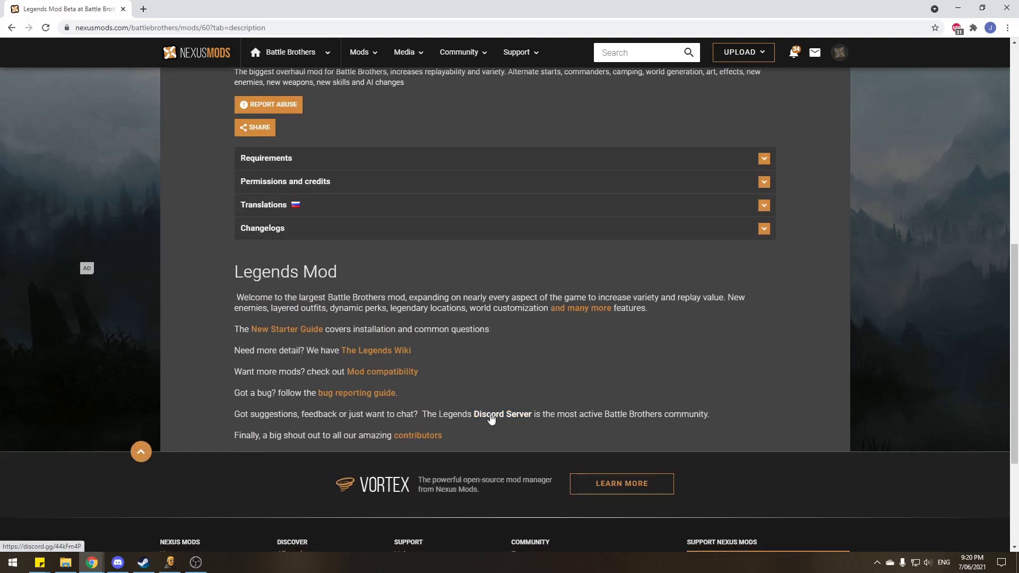
- Switch to Discord and examine the BB Legends Mod server's channels and the latest test_builds post with its installation instructions
{"action": "left_click", "coordinate": [121, 563]}
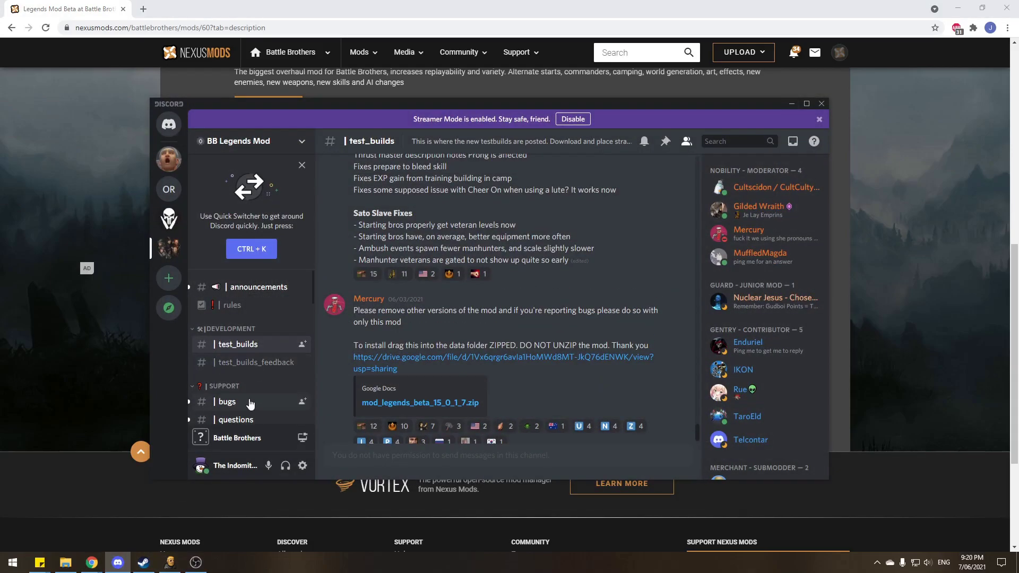
{"action": "scroll", "coordinate": [252, 406], "scroll_direction": "down", "scroll_amount": 2}
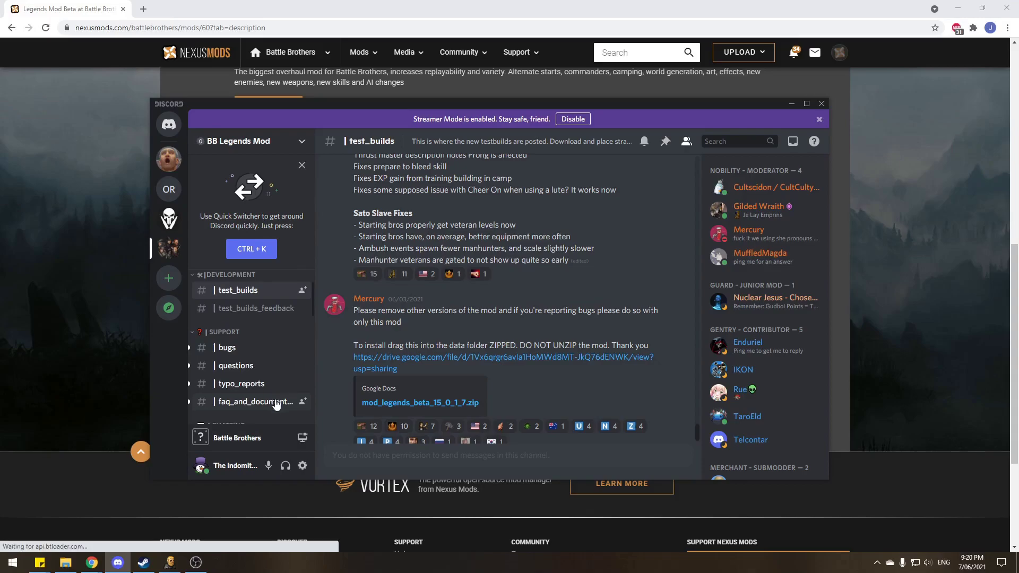
{"action": "scroll", "coordinate": [276, 404], "scroll_direction": "down", "scroll_amount": 4}
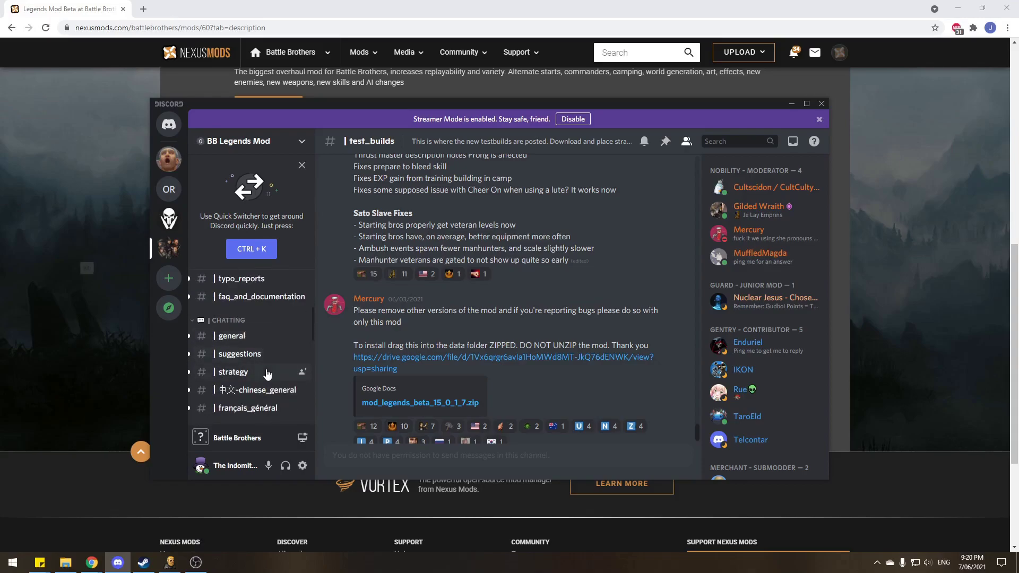
{"action": "scroll", "coordinate": [266, 353], "scroll_direction": "down", "scroll_amount": 5}
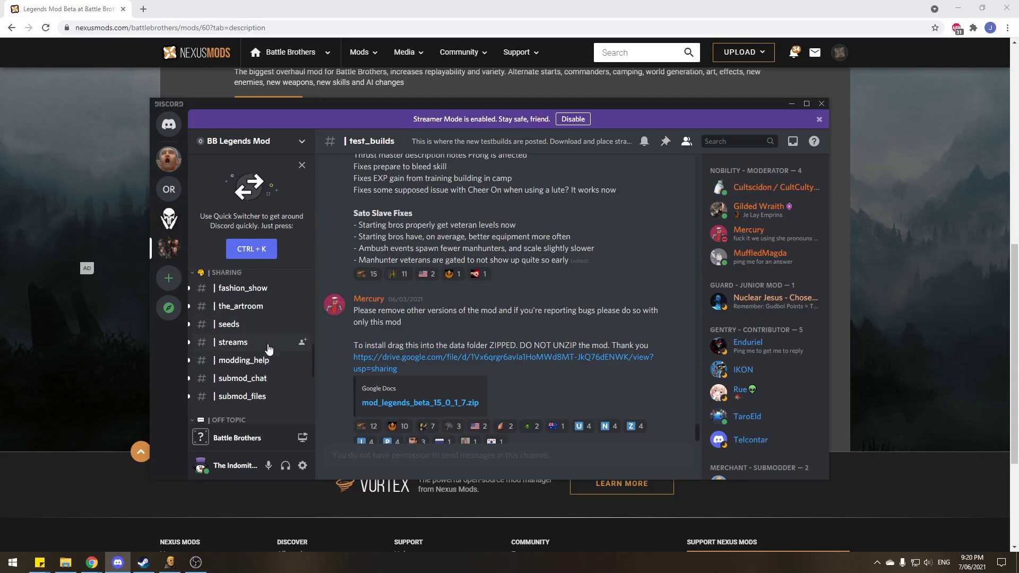
{"action": "scroll", "coordinate": [267, 329], "scroll_direction": "down", "scroll_amount": 2}
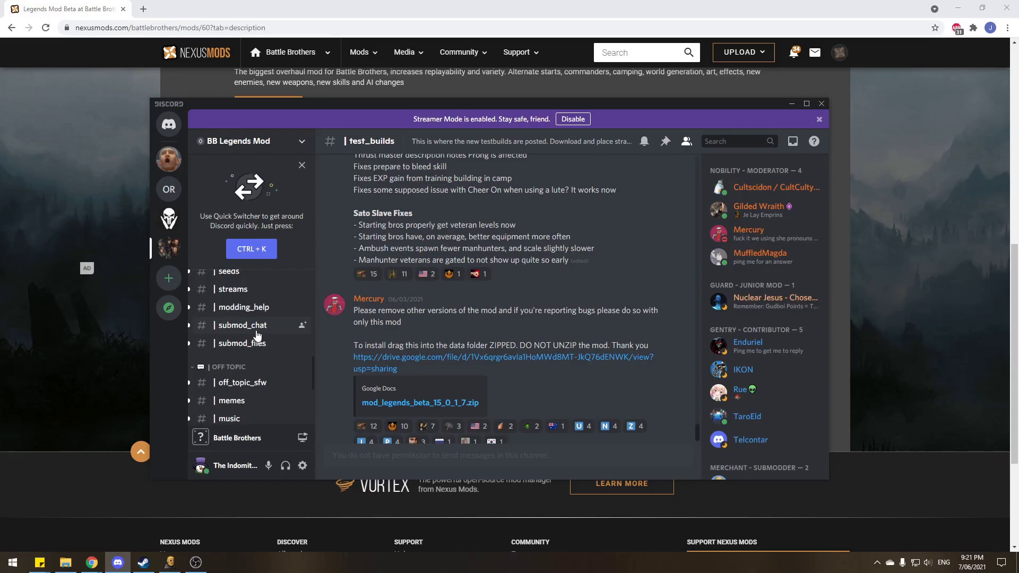
{"action": "scroll", "coordinate": [257, 336], "scroll_direction": "down", "scroll_amount": 2}
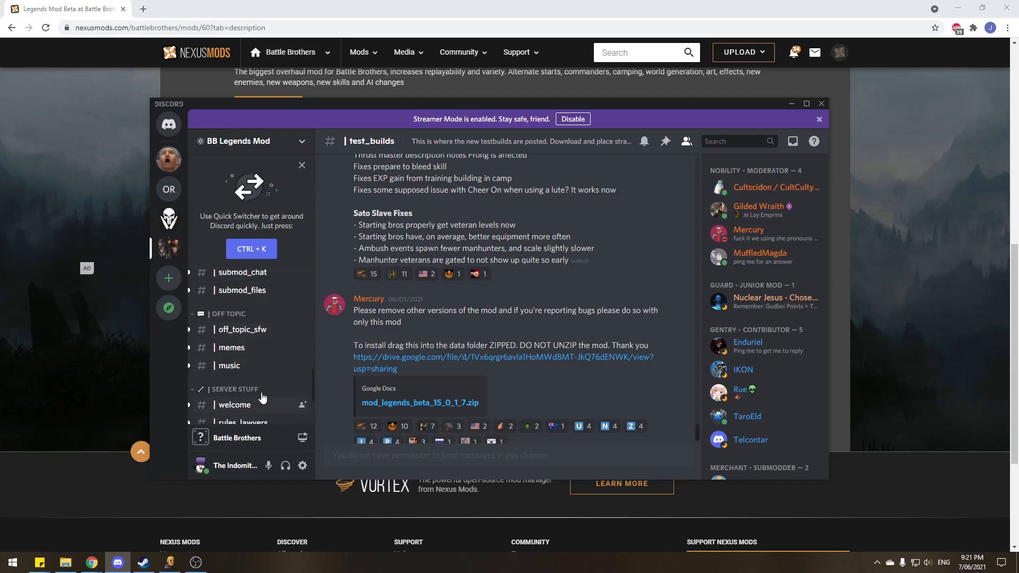
{"action": "scroll", "coordinate": [261, 393], "scroll_direction": "up", "scroll_amount": 5}
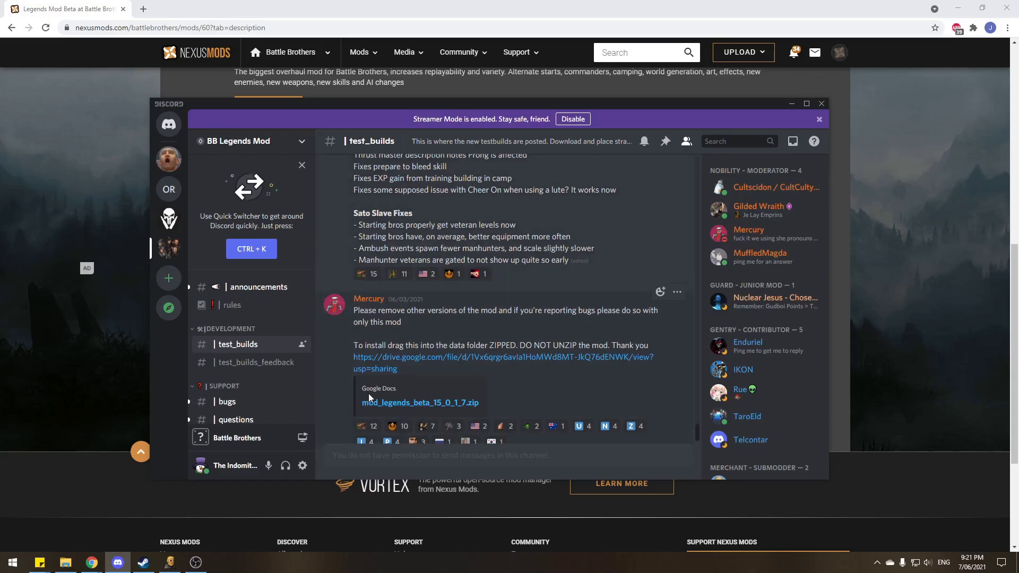
{"action": "scroll", "coordinate": [414, 371], "scroll_direction": "down", "scroll_amount": 1}
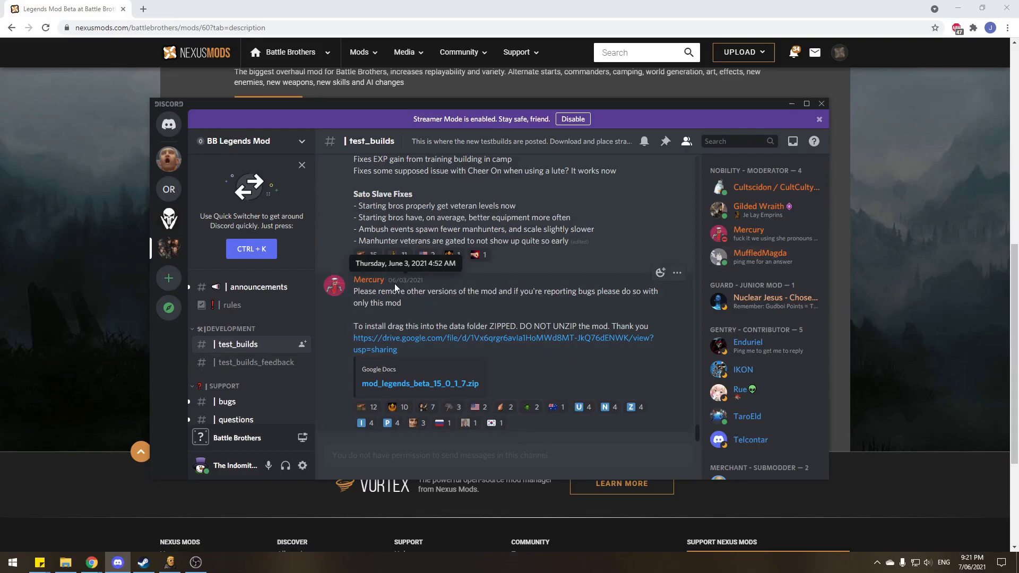
- Switch back to the Legends Mod Beta page in the browser and open its file list
{"action": "left_click", "coordinate": [918, 230]}
{"action": "scroll", "coordinate": [414, 319], "scroll_direction": "up", "scroll_amount": 2}
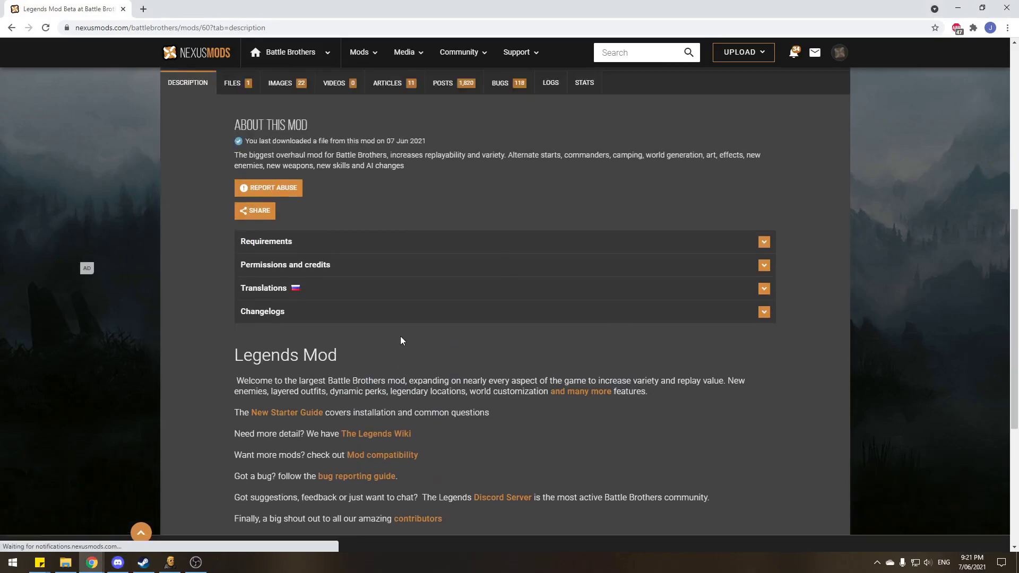
{"action": "scroll", "coordinate": [400, 340], "scroll_direction": "up", "scroll_amount": 5}
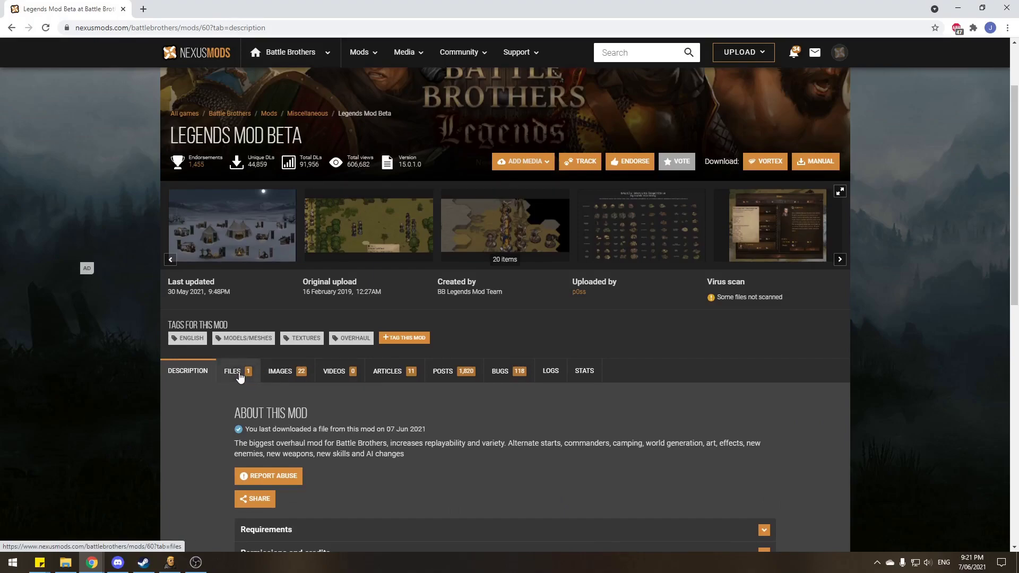
{"action": "left_click", "coordinate": [239, 377]}
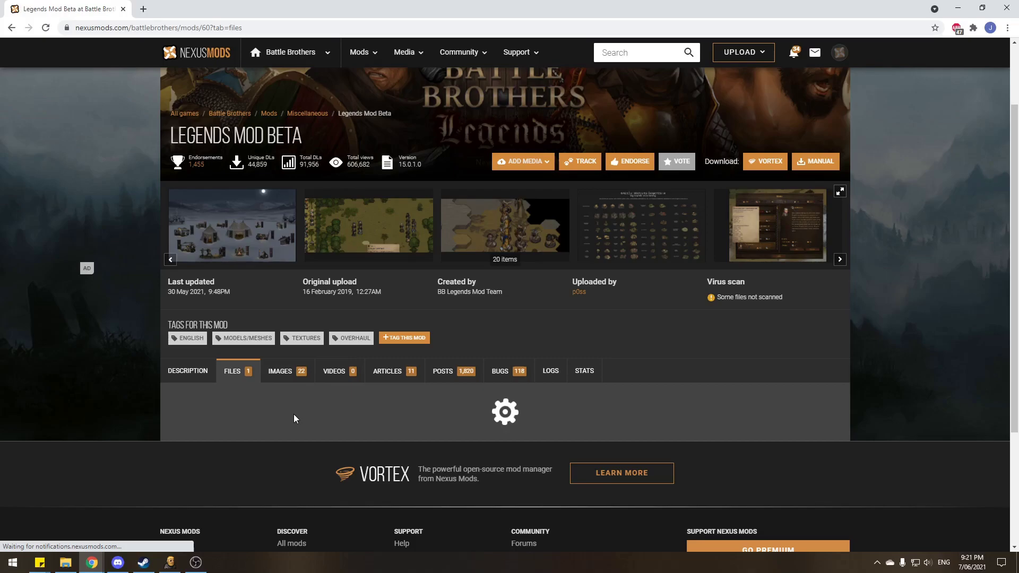
{"action": "scroll", "coordinate": [289, 410], "scroll_direction": "down", "scroll_amount": 2}
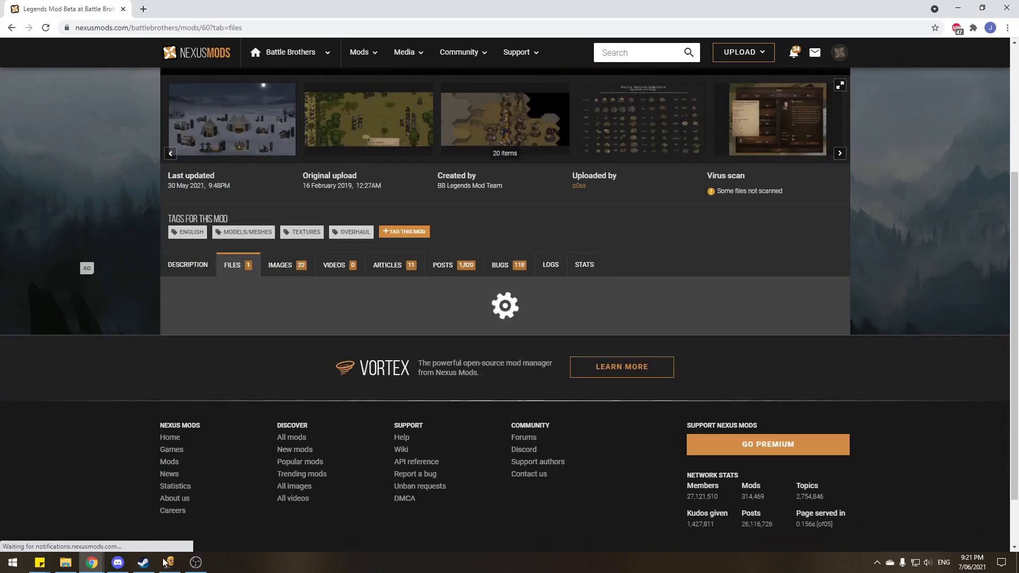
- Open the mod_legends_beta_15_0_1_7.zip link from the Discord test_builds post and read Google Drive's virus scan notice
{"action": "left_click", "coordinate": [117, 562]}
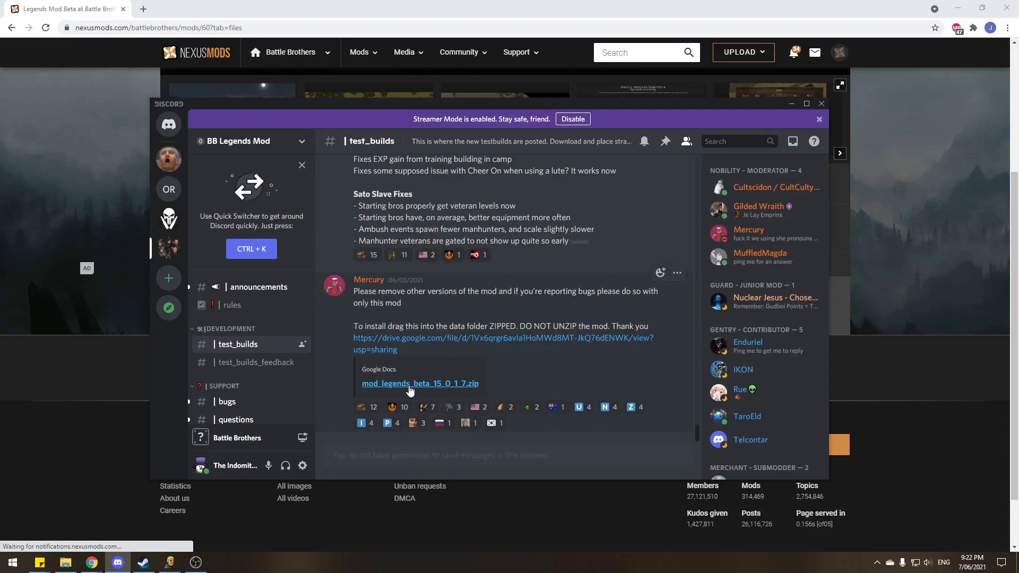
{"action": "left_click", "coordinate": [410, 390]}
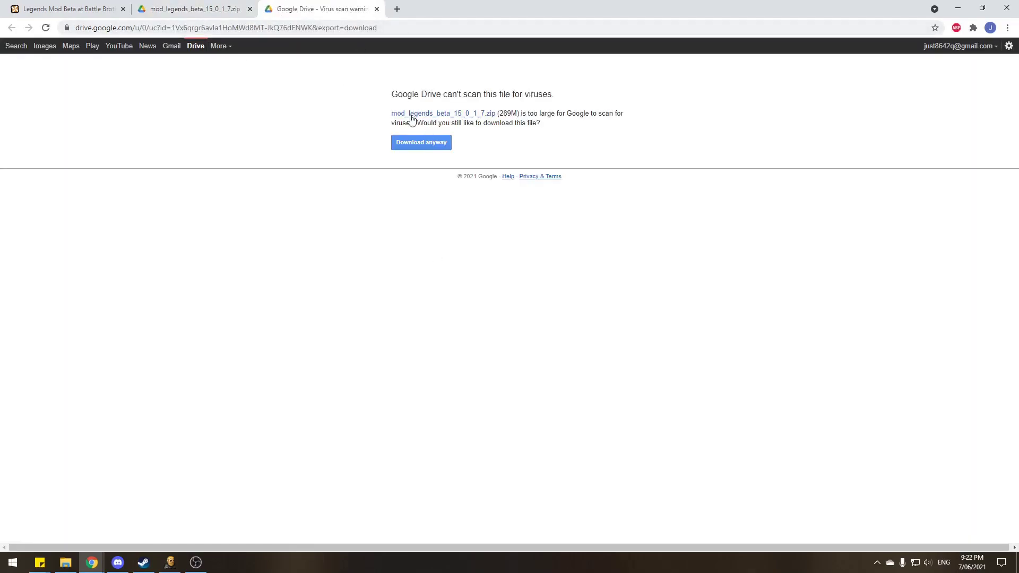
{"action": "left_click_drag", "start_coordinate": [390, 97], "coordinate": [559, 94]}
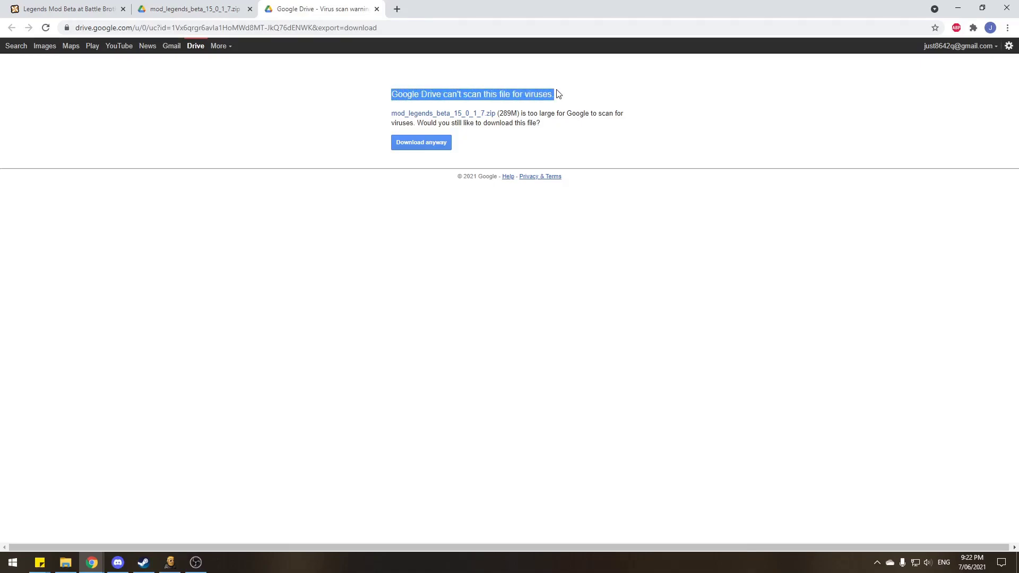
{"action": "left_click", "coordinate": [558, 94]}
{"action": "double_click", "coordinate": [529, 116]}
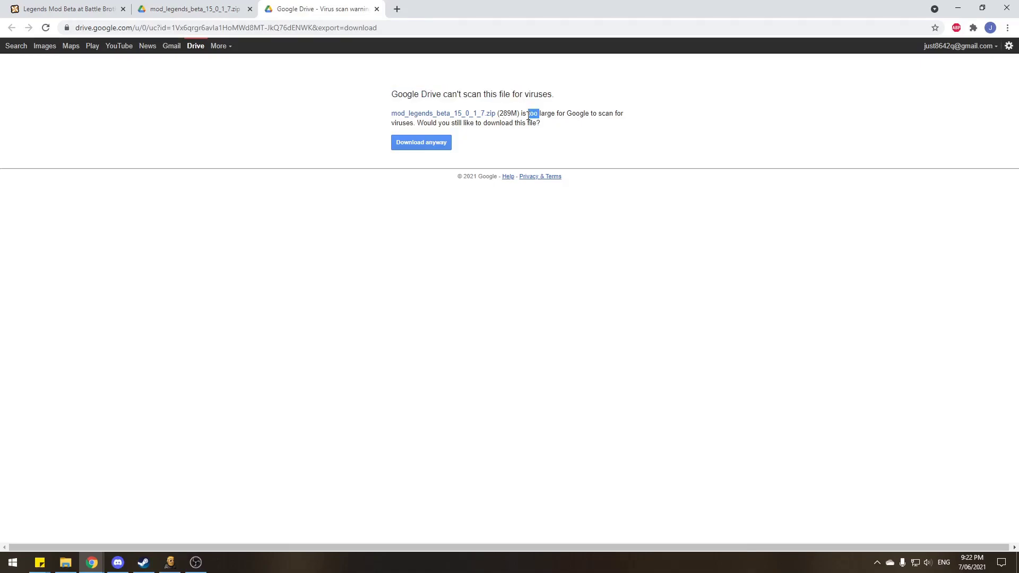
{"action": "left_click", "coordinate": [539, 117]}
- Check the Nexus file list again, request mod_legends_beta_15_0_1_7.zip from Google Drive without a virus scan, and cancel saving it
{"action": "left_click", "coordinate": [79, 7]}
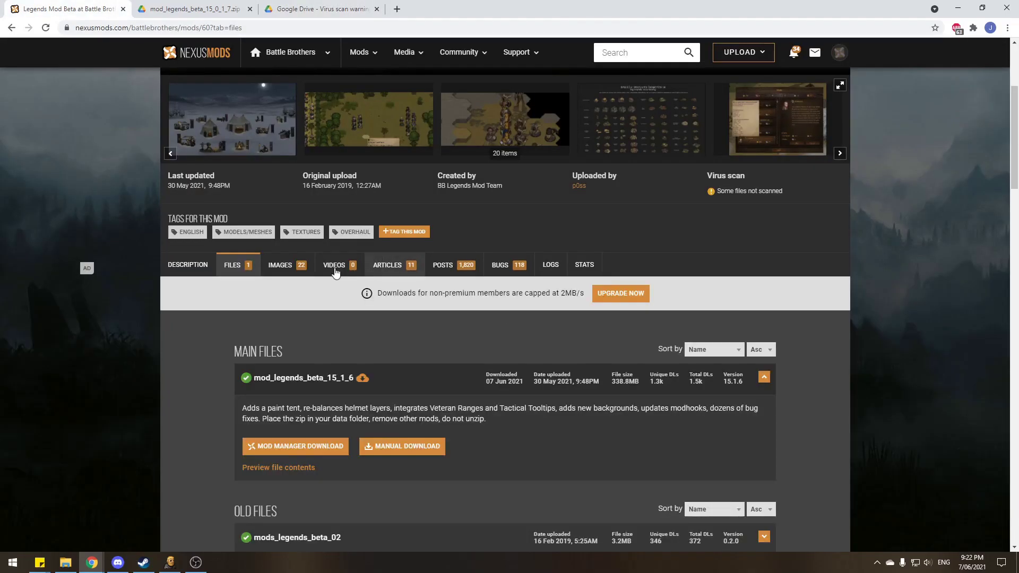
{"action": "left_click", "coordinate": [323, 14]}
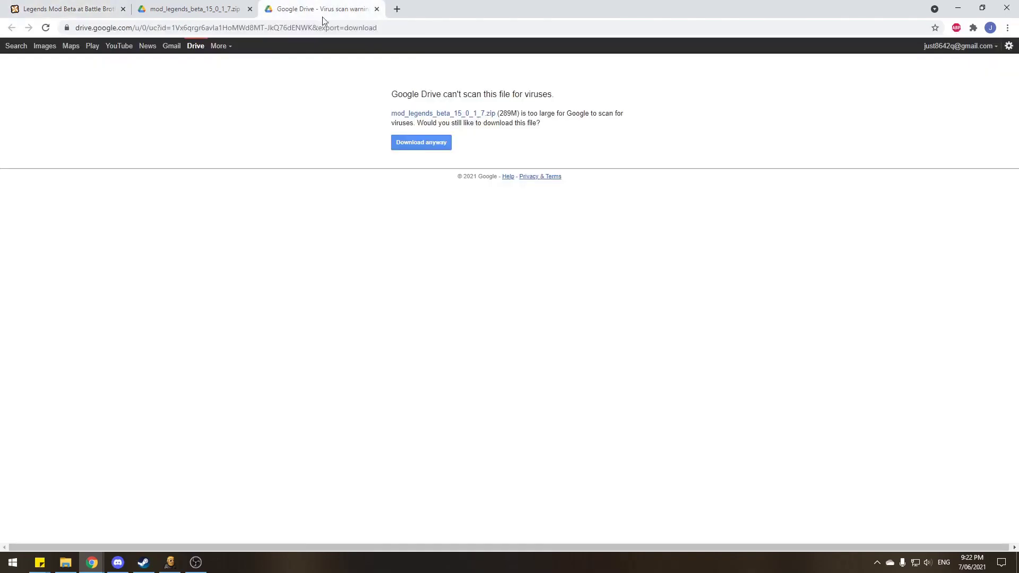
{"action": "left_click", "coordinate": [431, 149]}
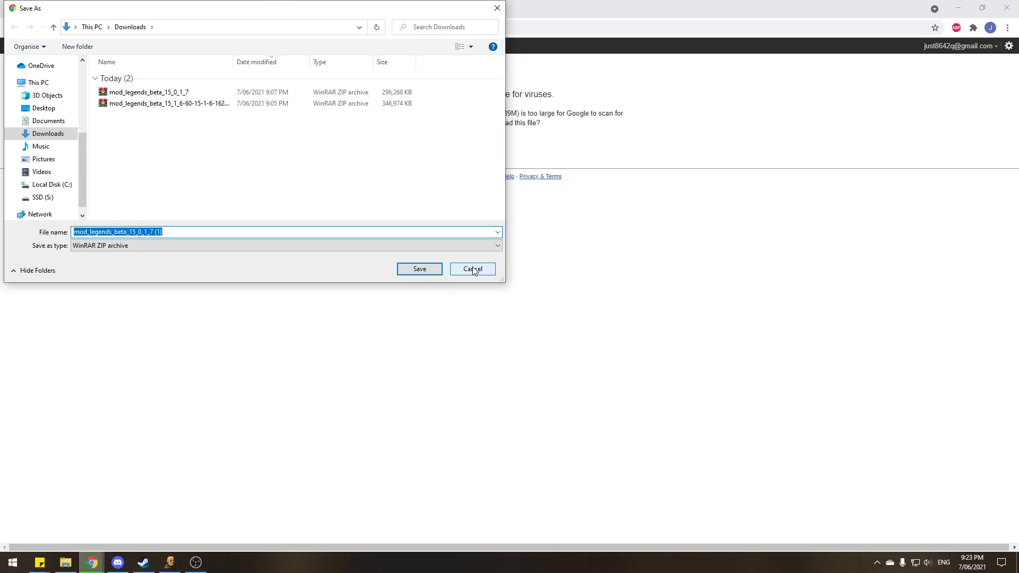
{"action": "left_click", "coordinate": [473, 269]}
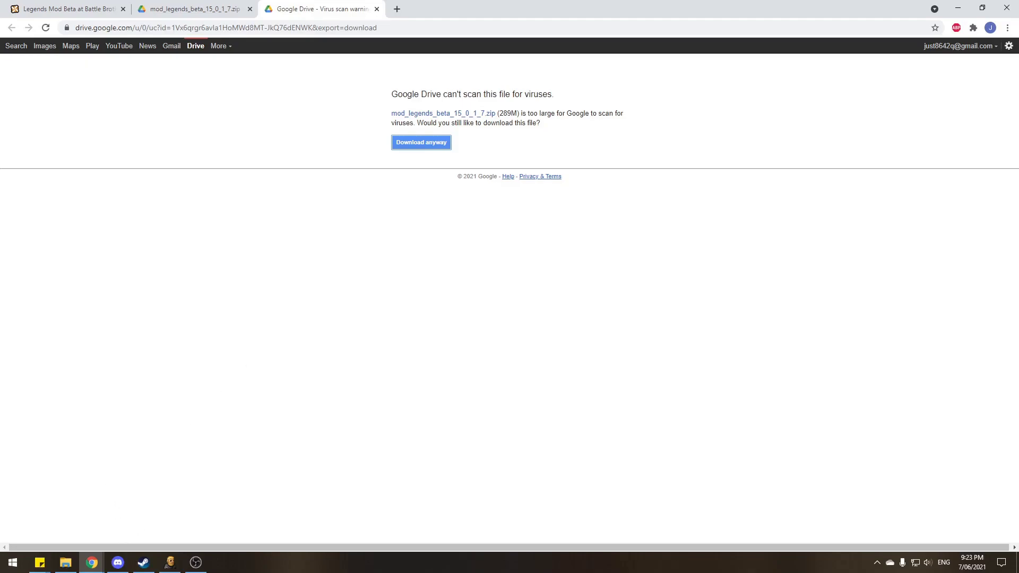
- Switch to File Explorer's Downloads folder, inspect both Legends mod archives, and select mod_legends_beta_15_0_1_7
{"action": "left_click", "coordinate": [65, 563]}
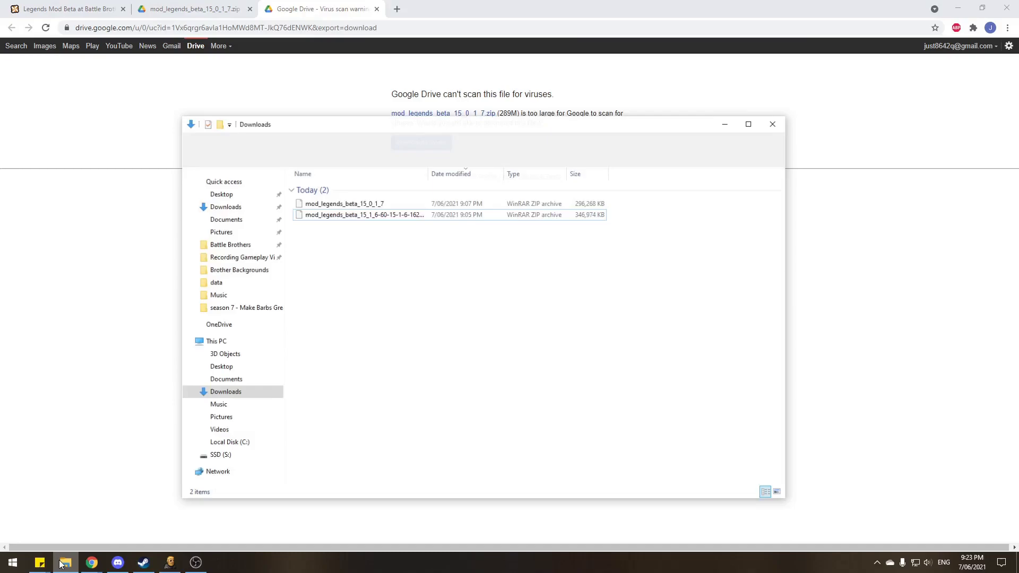
{"action": "left_click", "coordinate": [377, 202]}
{"action": "left_click", "coordinate": [371, 211]}
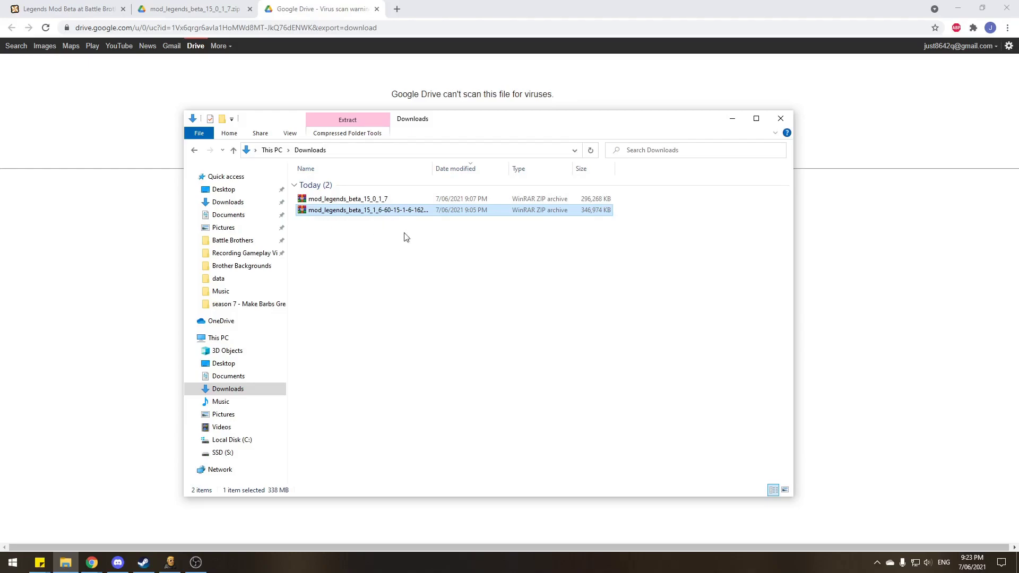
{"action": "left_click", "coordinate": [380, 199]}
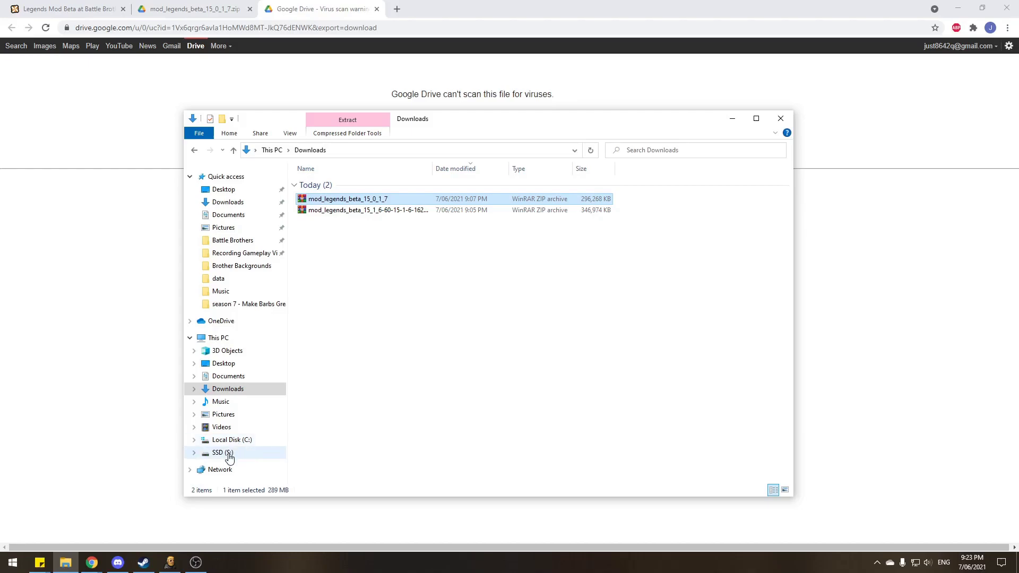
- Look for the game's folder in the default Steam location on Local Disk (C:), under Program Files (x86)\Steam\steamapps\common
{"action": "left_click", "coordinate": [251, 442]}
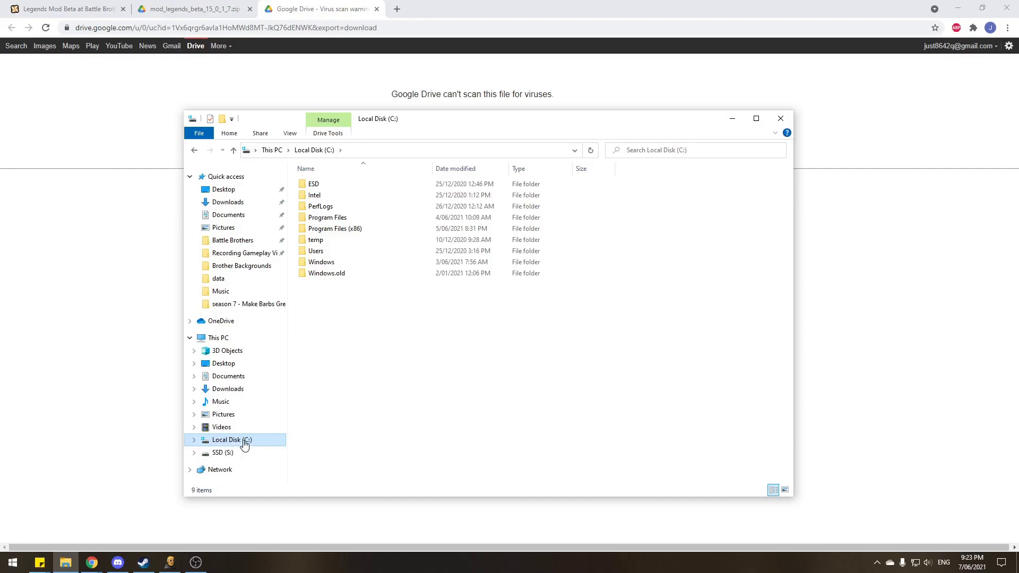
{"action": "double_click", "coordinate": [365, 234]}
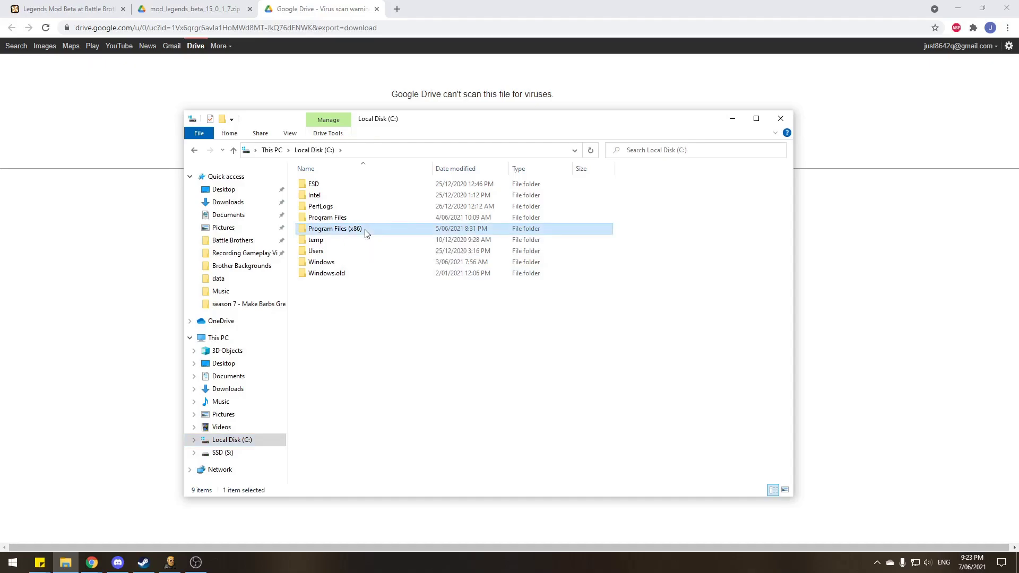
{"action": "left_click", "coordinate": [233, 150]}
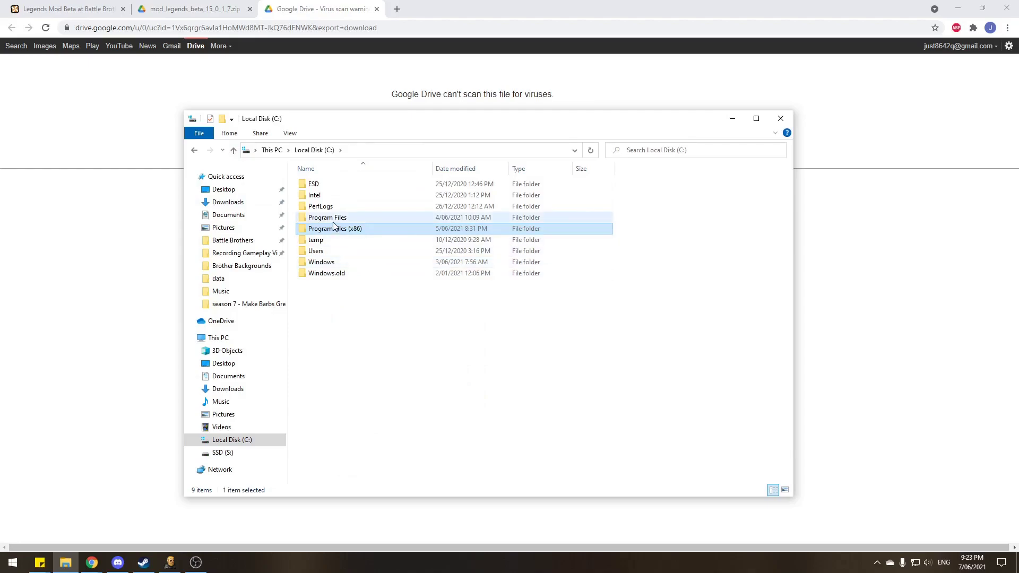
{"action": "left_click", "coordinate": [333, 221]}
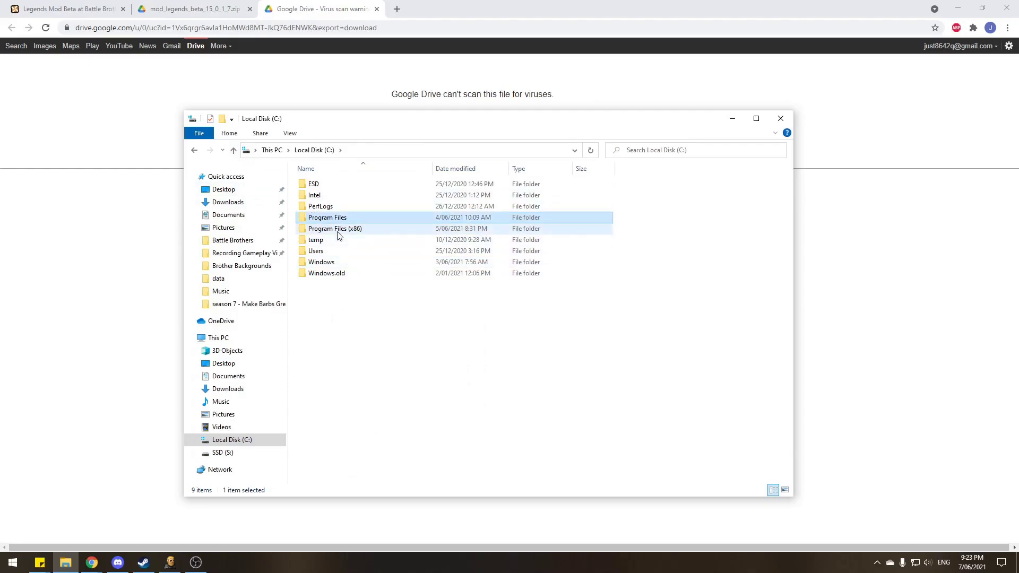
{"action": "double_click", "coordinate": [337, 231]}
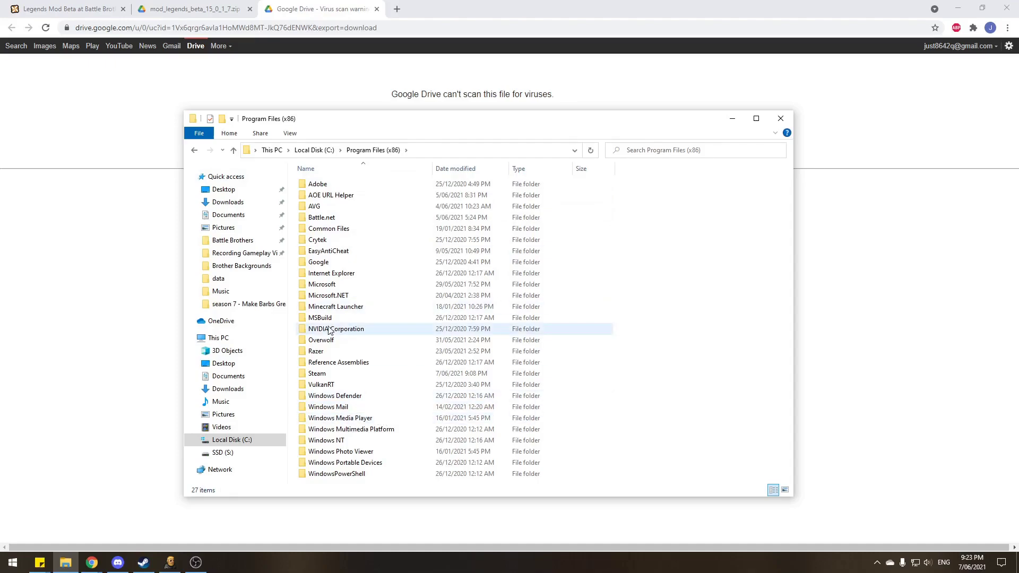
{"action": "double_click", "coordinate": [317, 374]}
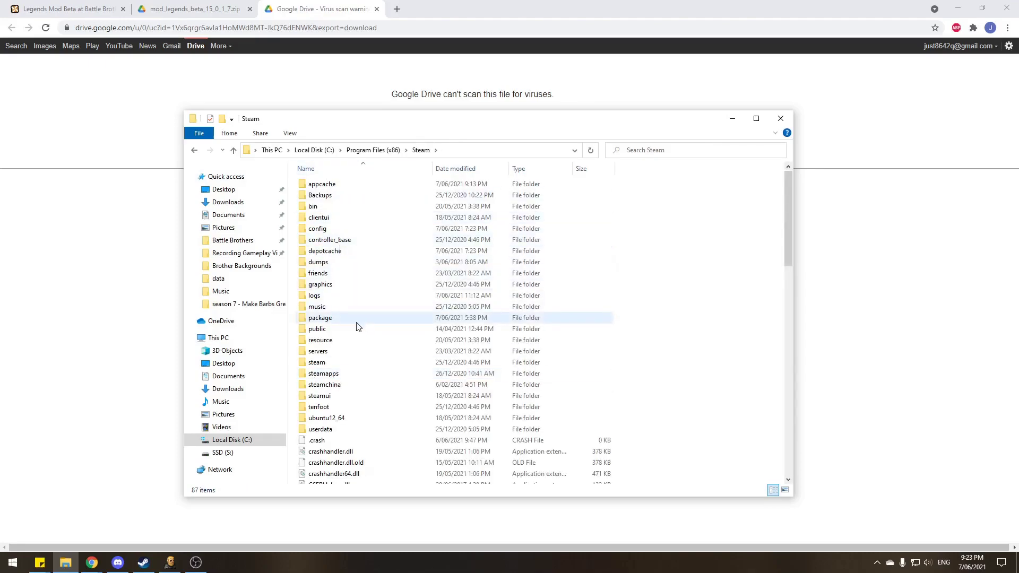
{"action": "left_click", "coordinate": [339, 374]}
{"action": "double_click", "coordinate": [356, 374]}
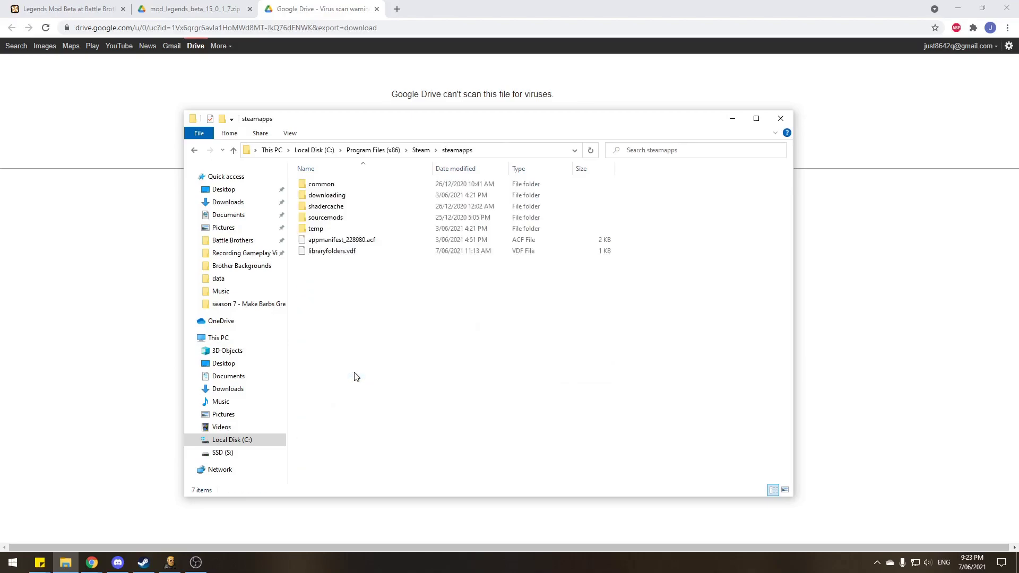
{"action": "double_click", "coordinate": [338, 186]}
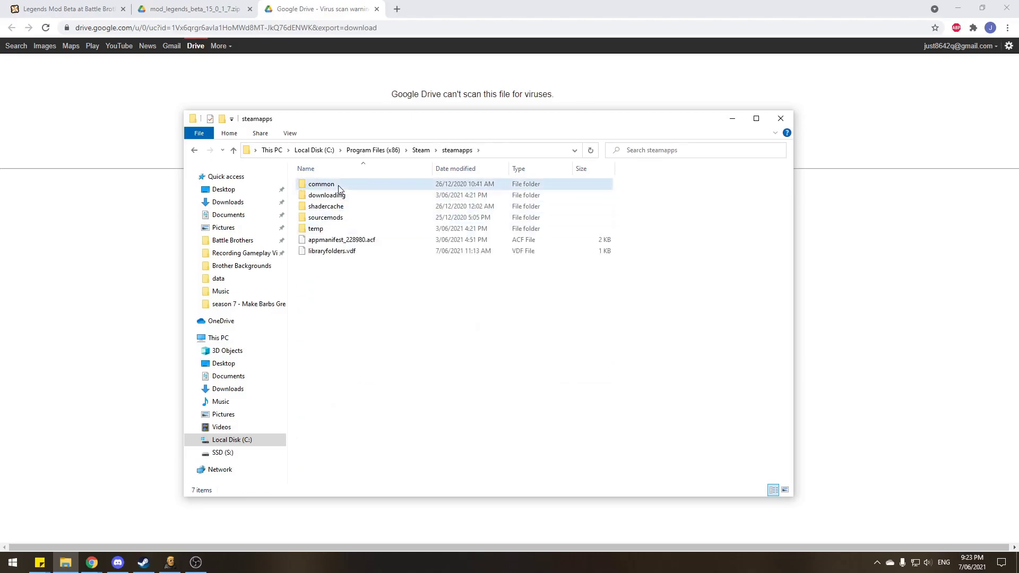
{"action": "left_click_drag", "start_coordinate": [343, 212], "coordinate": [635, 469]}
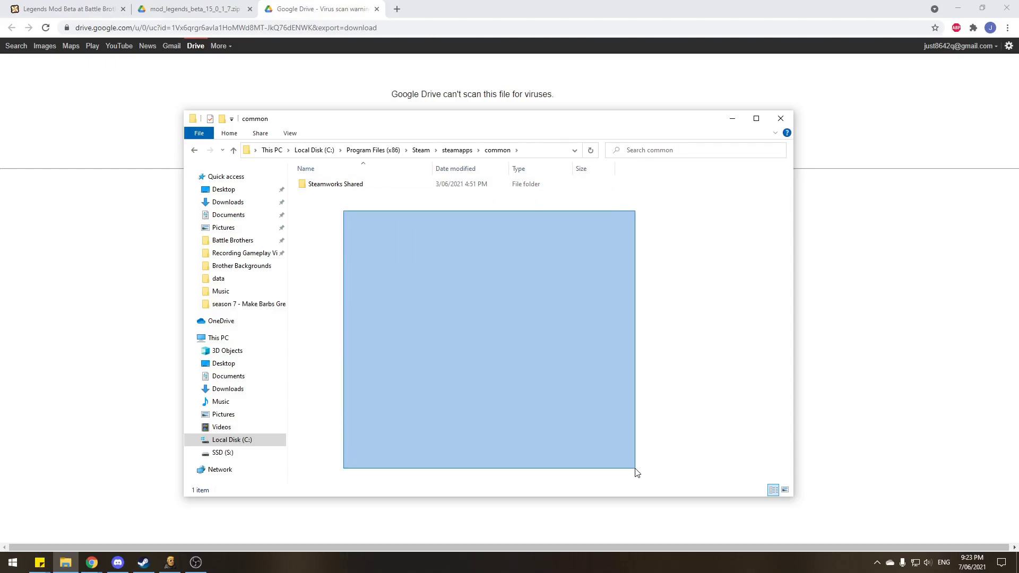
{"action": "left_click_drag", "start_coordinate": [636, 472], "coordinate": [576, 323]}
- Open the Battle Brothers data folder on SSD (S:), inside Steam Library on SSD\steamapps\common
{"action": "left_click", "coordinate": [258, 457]}
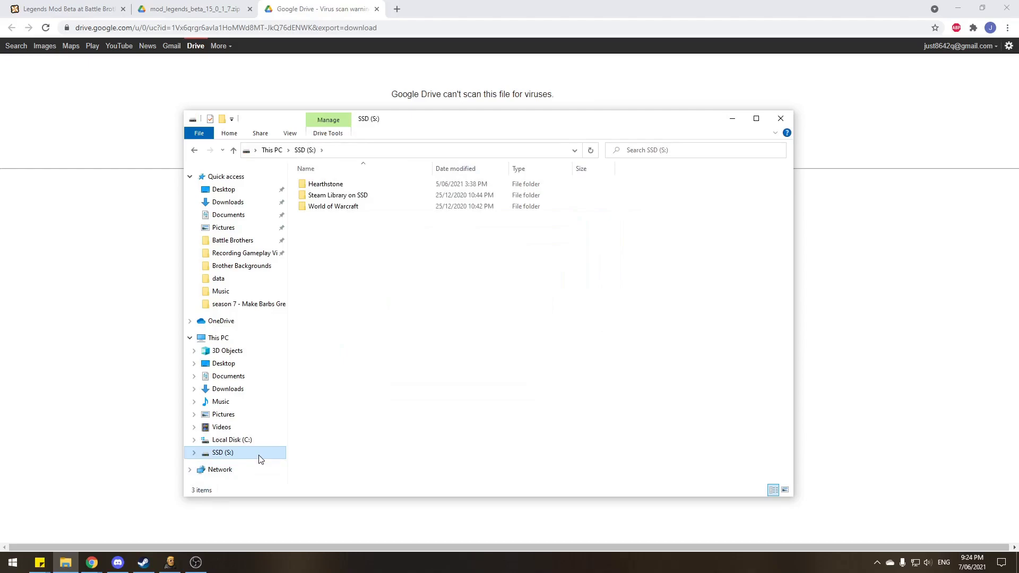
{"action": "double_click", "coordinate": [317, 196]}
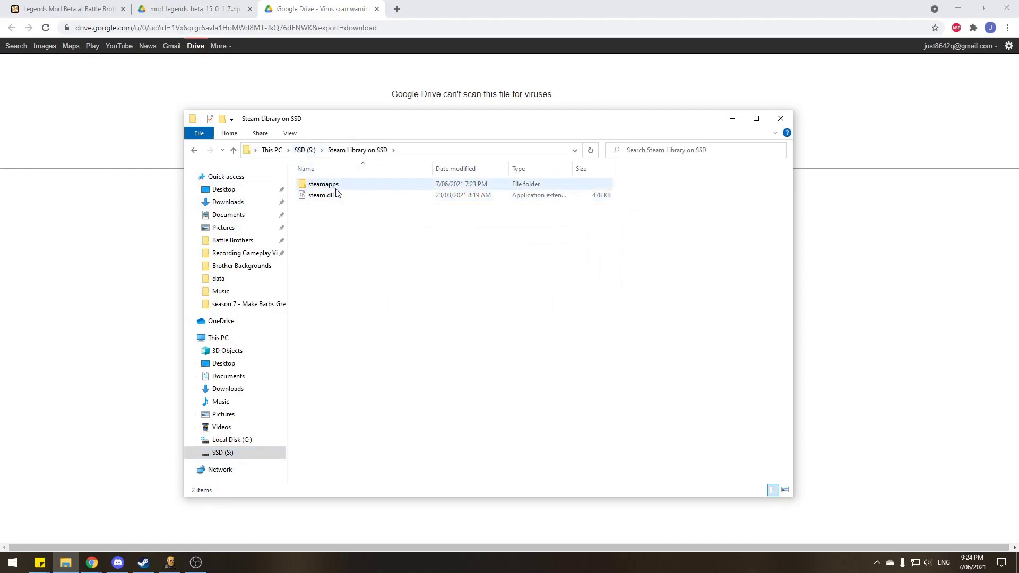
{"action": "double_click", "coordinate": [336, 185]}
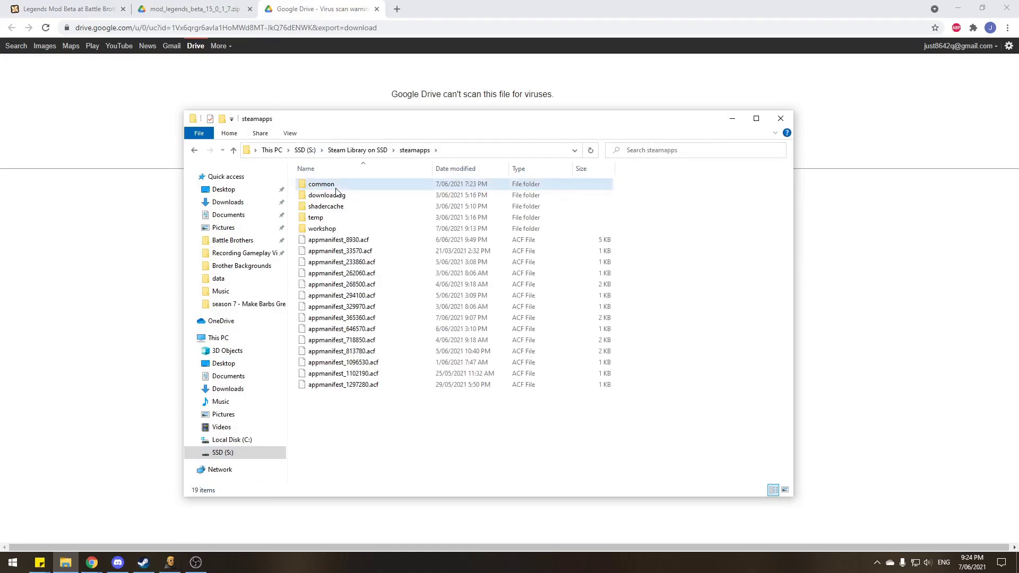
{"action": "double_click", "coordinate": [336, 186]}
{"action": "mouse_move", "coordinate": [380, 456]}
{"action": "left_mouse_down"}
{"action": "mouse_move", "coordinate": [532, 166]}
{"action": "mouse_move", "coordinate": [518, 260]}
{"action": "mouse_move", "coordinate": [378, 456]}
{"action": "left_mouse_up"}
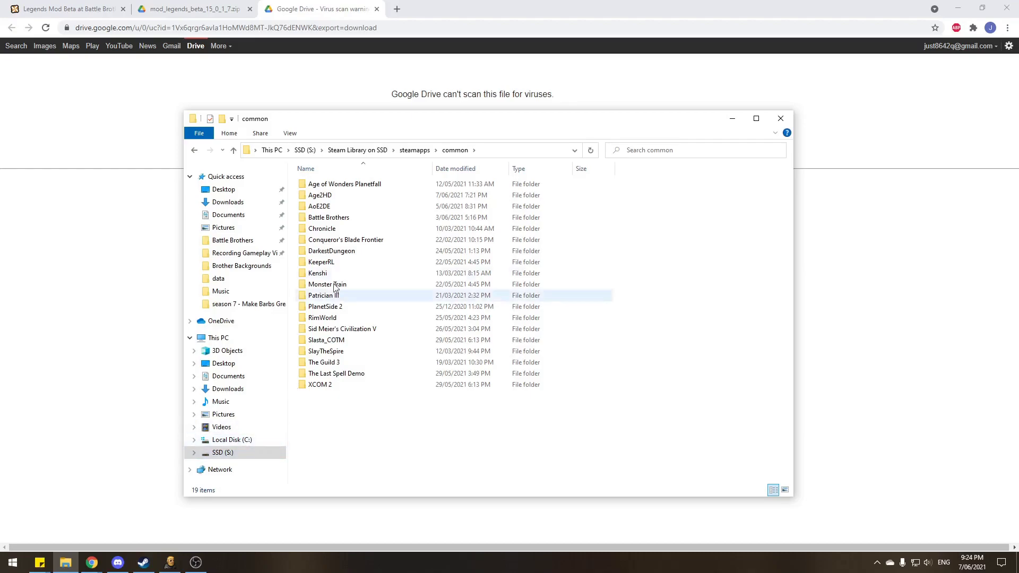
{"action": "double_click", "coordinate": [353, 219]}
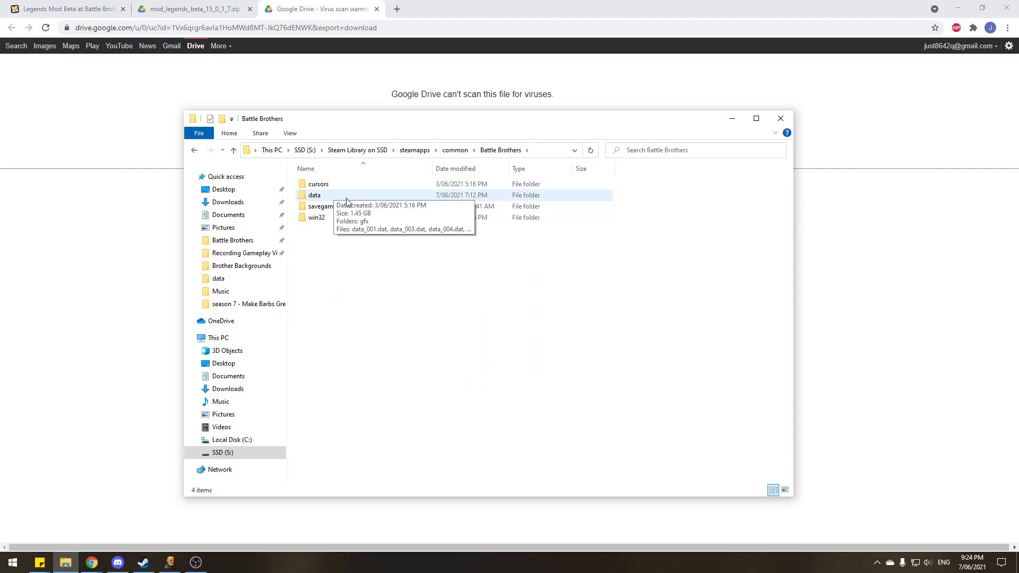
{"action": "double_click", "coordinate": [346, 200]}
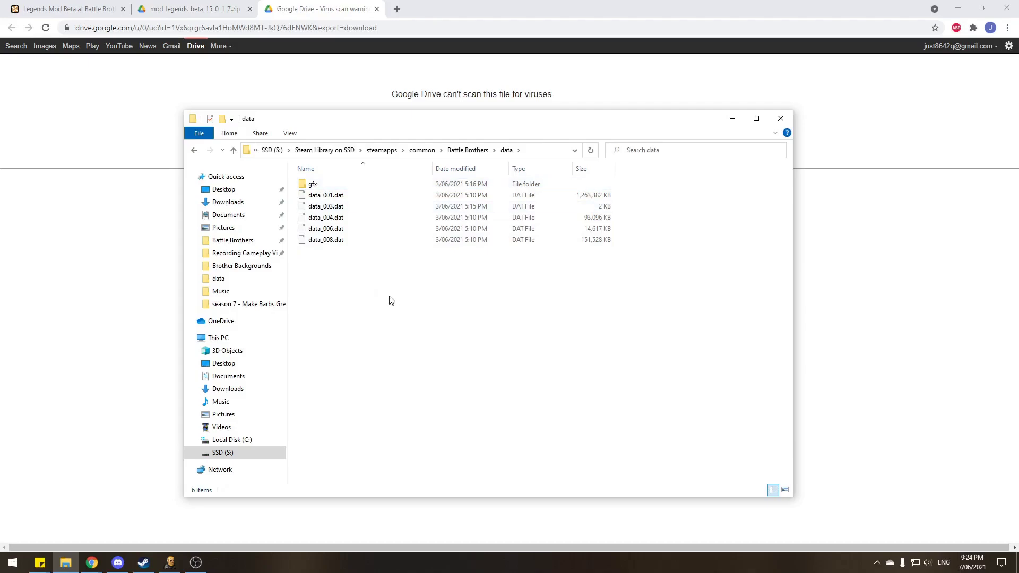
- Paste the copied mod_legends_beta_15_0_1_7 archive into the Battle Brothers data folder, leaving it zipped
{"action": "key", "text": "ctrl+v"}
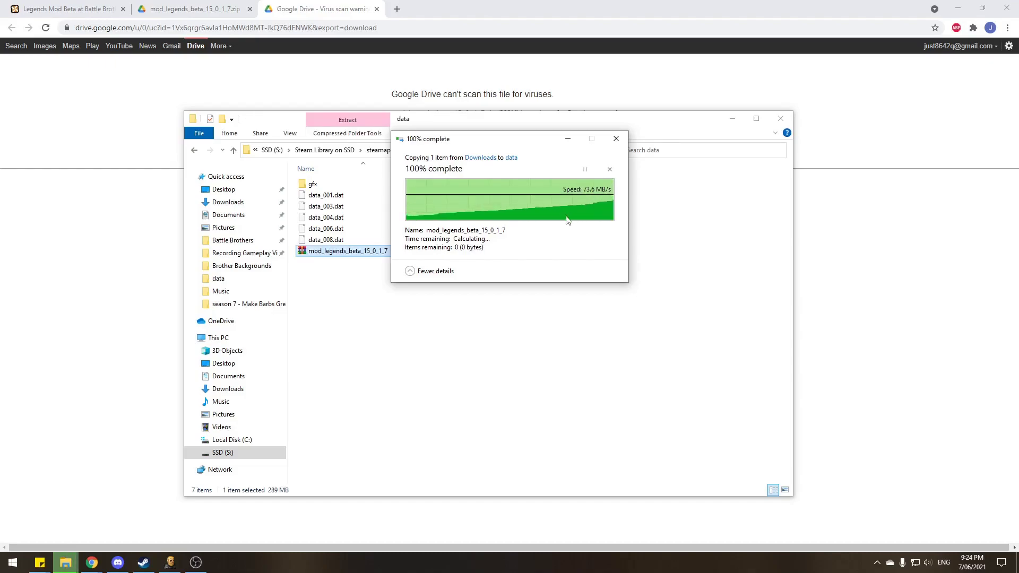
{"action": "left_click", "coordinate": [390, 276]}
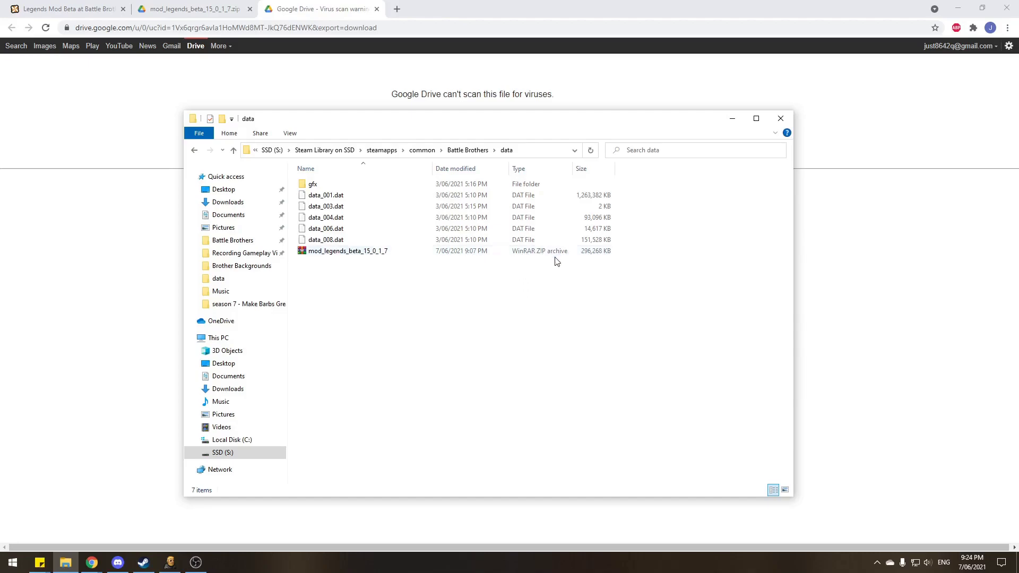
{"action": "left_click", "coordinate": [313, 255]}
{"action": "right_click", "coordinate": [314, 256]}
{"action": "left_click", "coordinate": [590, 298]}
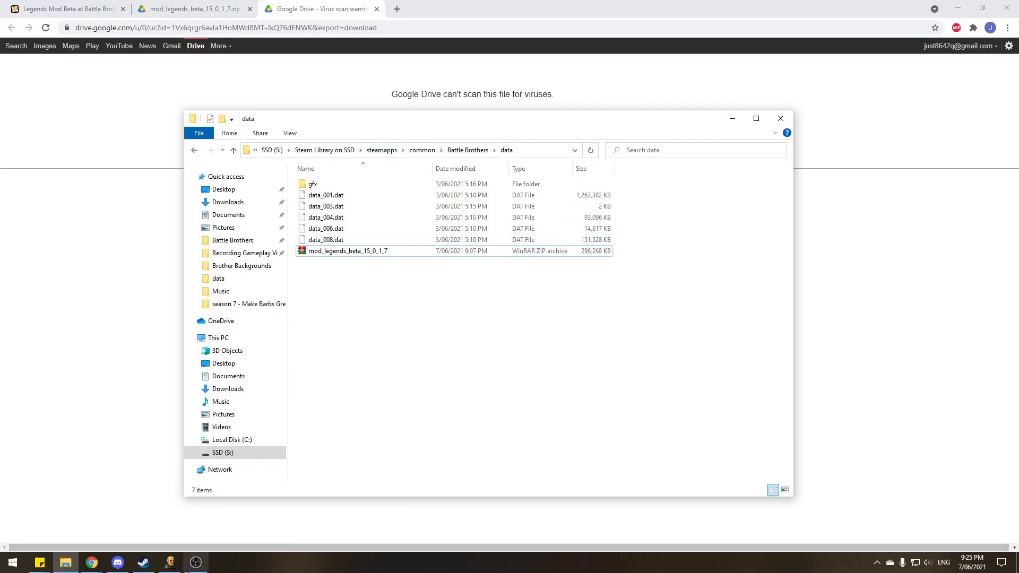
- Switch to the running Battle Brothers game, quit it, and relaunch it through Steam to load the Legends mod
{"action": "left_click", "coordinate": [168, 565]}
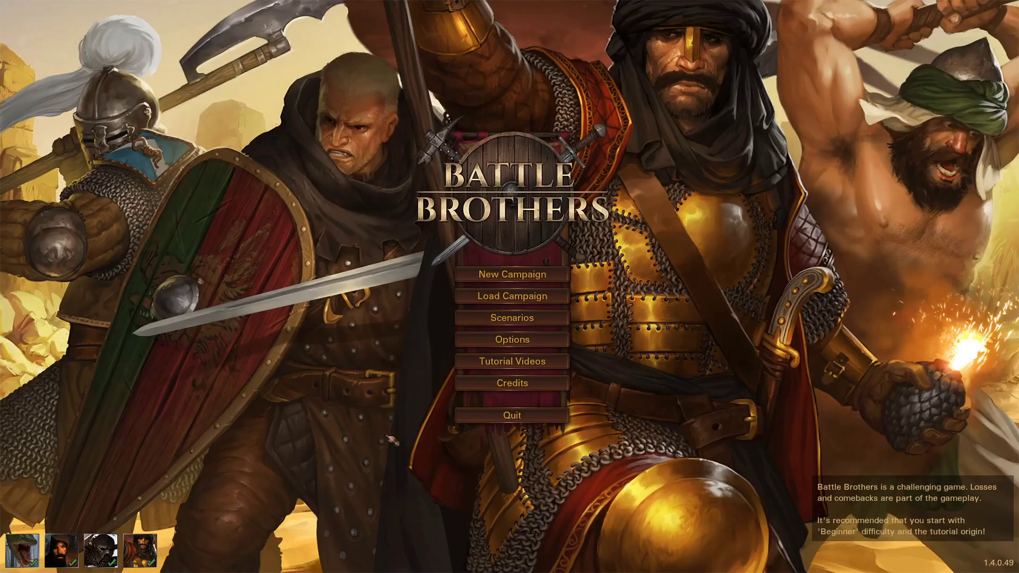
{"action": "left_click", "coordinate": [541, 417]}
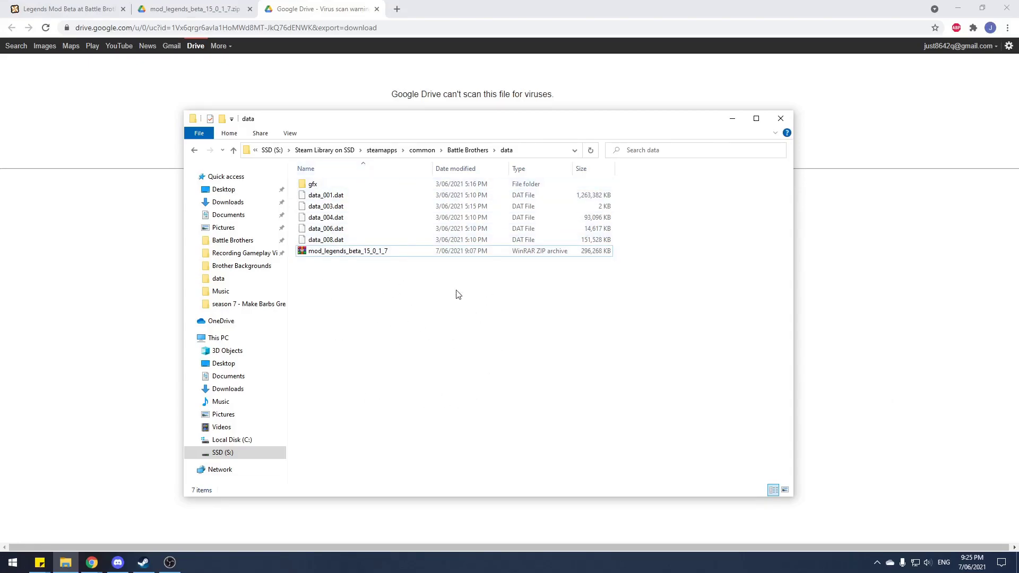
{"action": "left_click", "coordinate": [877, 564]}
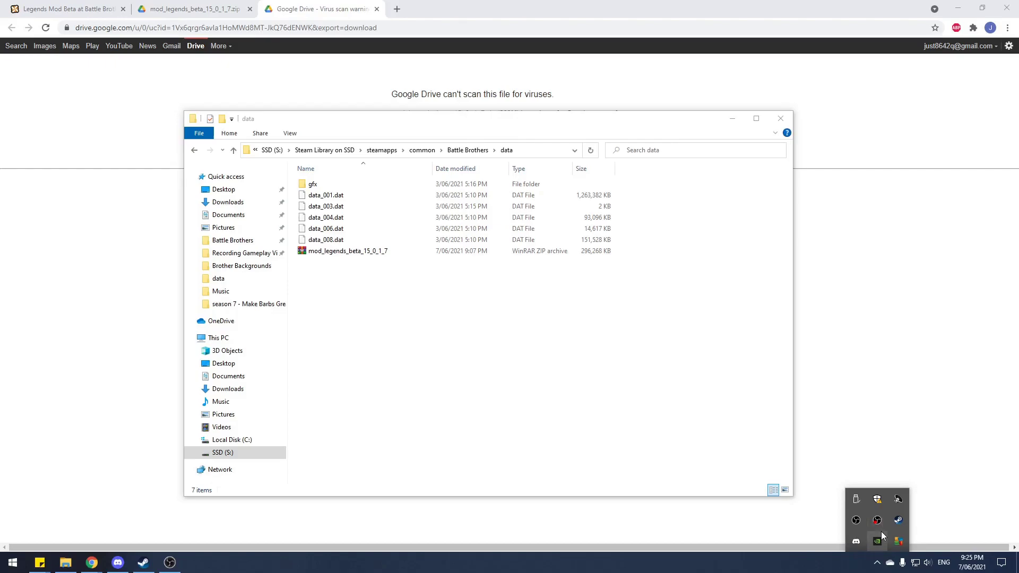
{"action": "right_click", "coordinate": [904, 525]}
{"action": "left_click", "coordinate": [804, 371]}
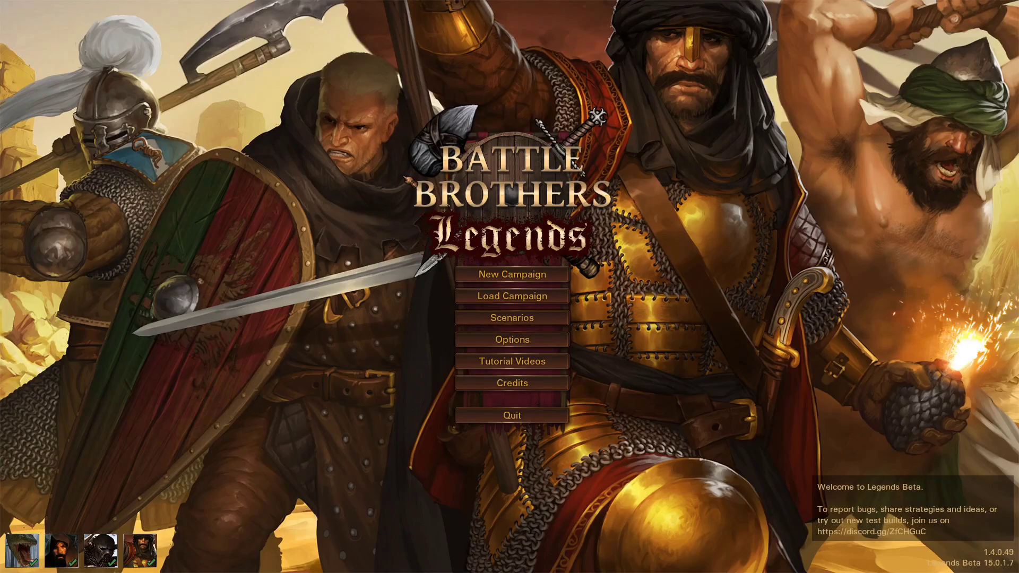
- Check the installed DLCs shown on the Battle Brothers Legends main menu
{"action": "mouse_move", "coordinate": [155, 555]}
{"action": "mouse_move", "coordinate": [79, 550]}
{"action": "mouse_move", "coordinate": [32, 552]}
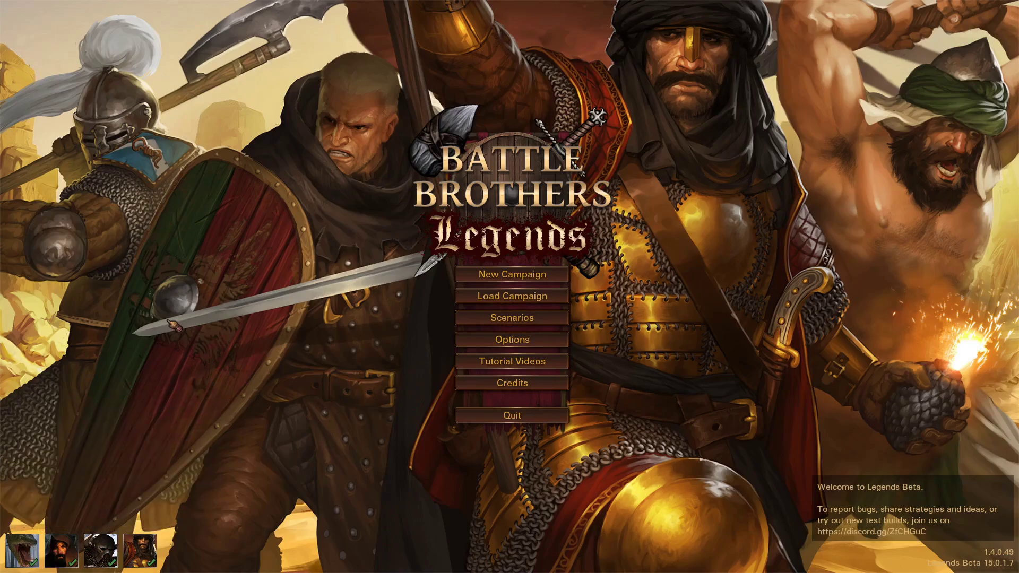